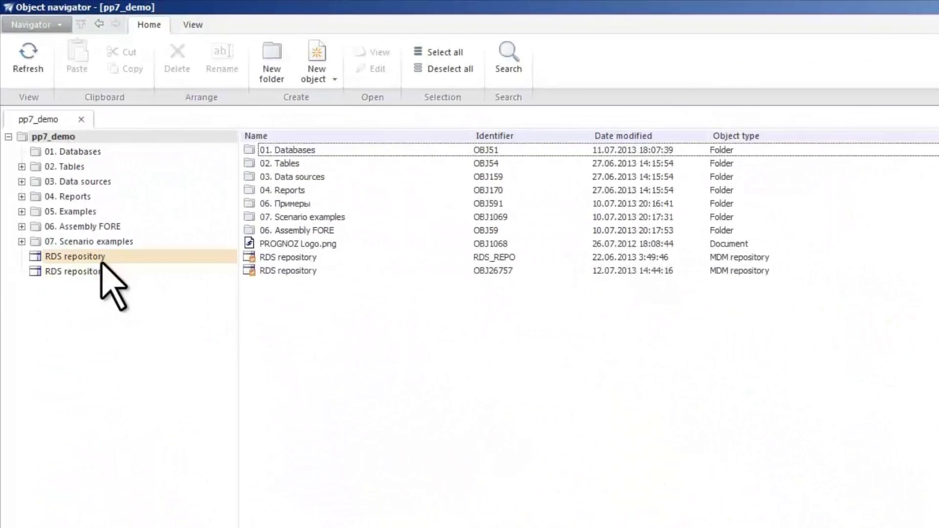
Open the RDS Countries dictionary and review its T_COUNTRIES import mapping without changes, then close it
left_click(101, 262)
double_click(301, 150)
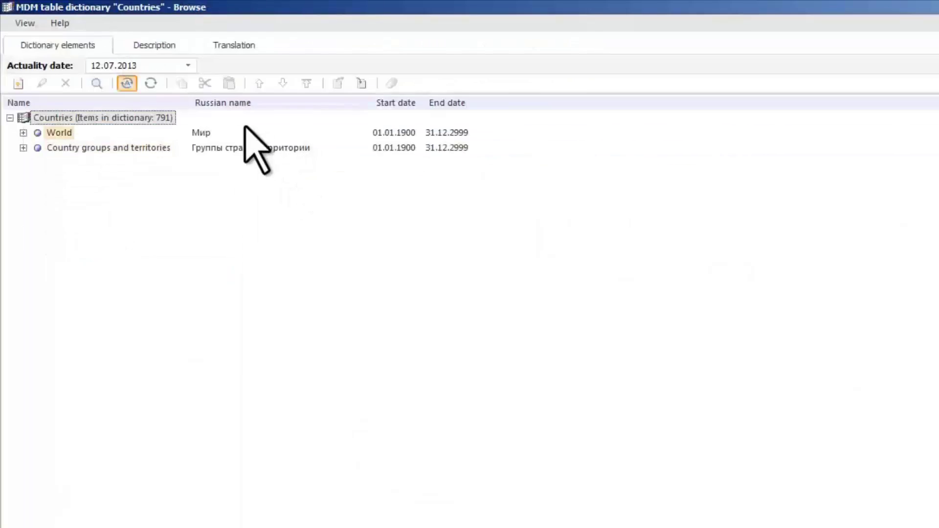
left_click(168, 46)
left_click(333, 227)
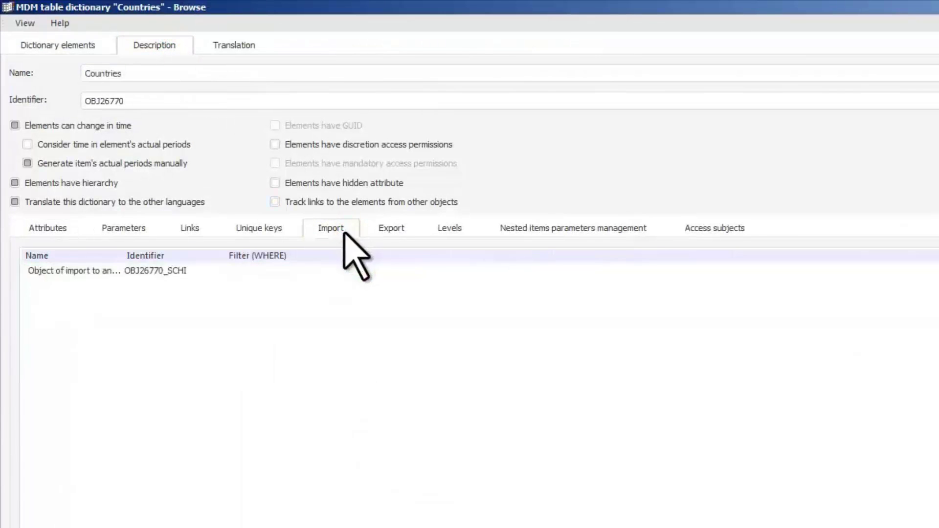
double_click(162, 270)
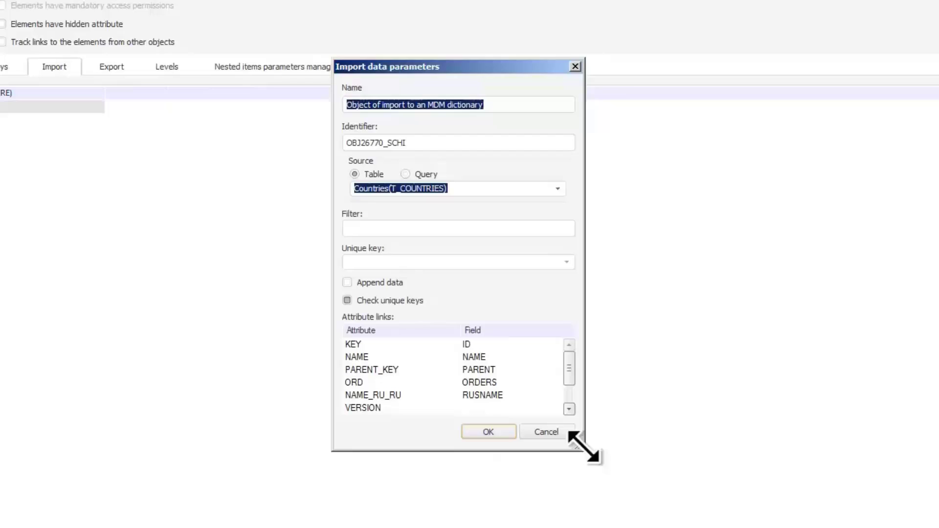
left_click_drag(584, 448, 629, 509)
left_click(597, 488)
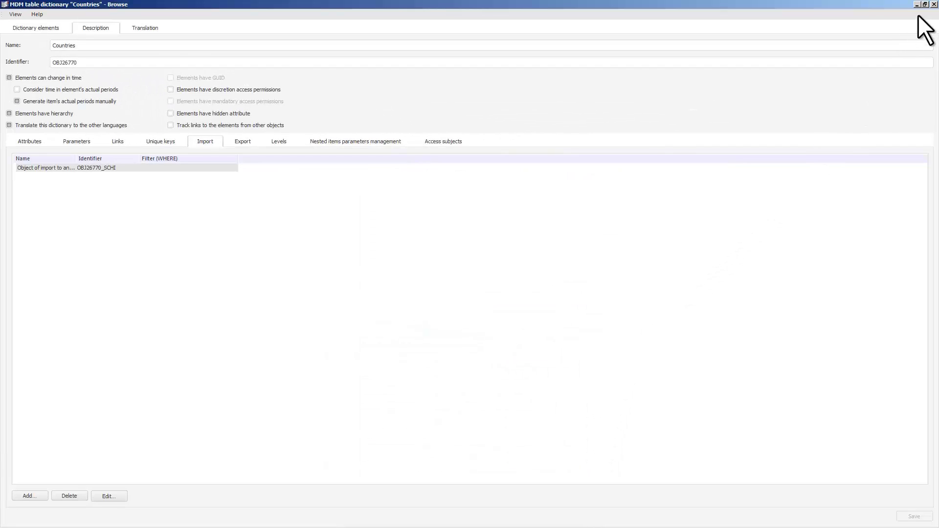
left_click(934, 4)
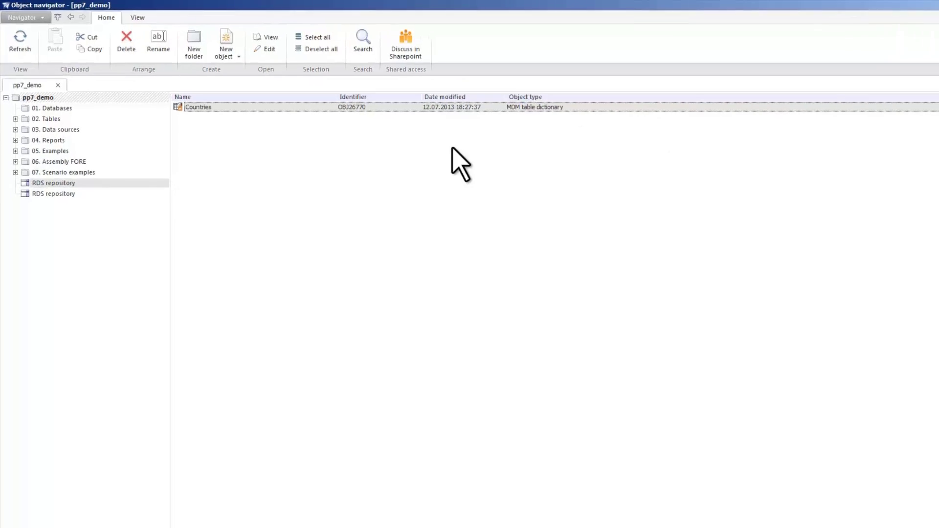
Open the example ETL Task from 05. Examples > ETL for viewing
left_click(14, 131)
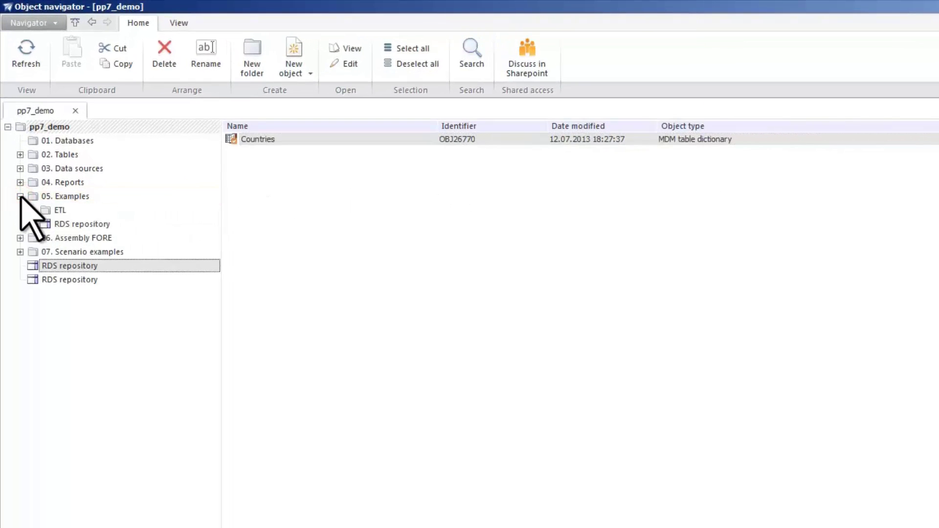
left_click(55, 210)
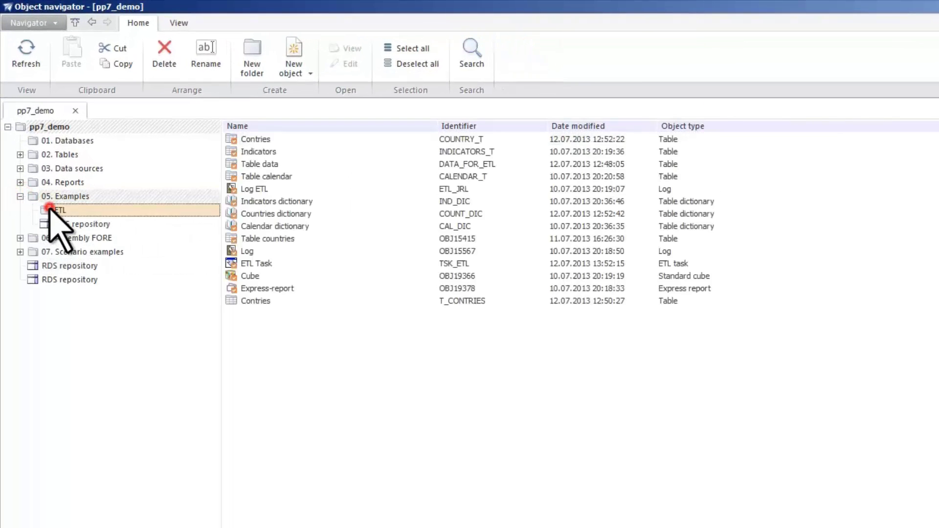
left_click(257, 264)
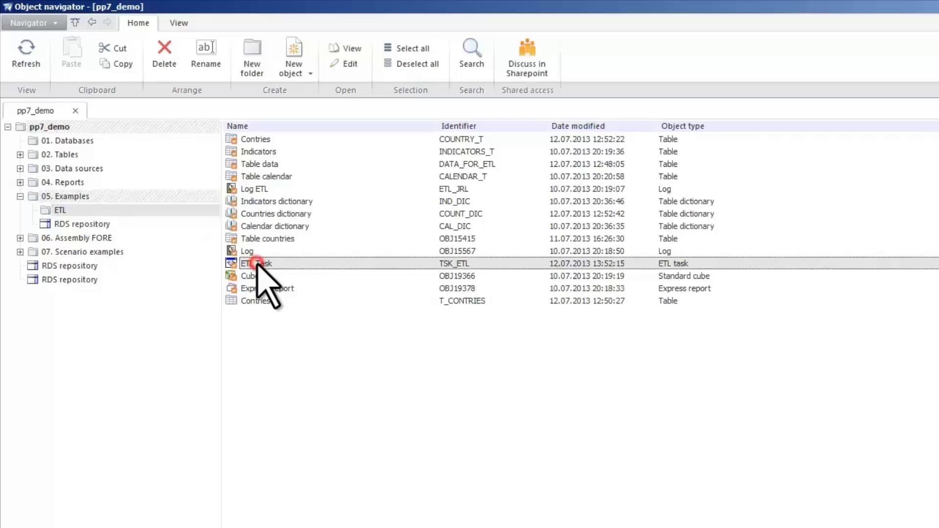
right_click(256, 262)
left_click(277, 267)
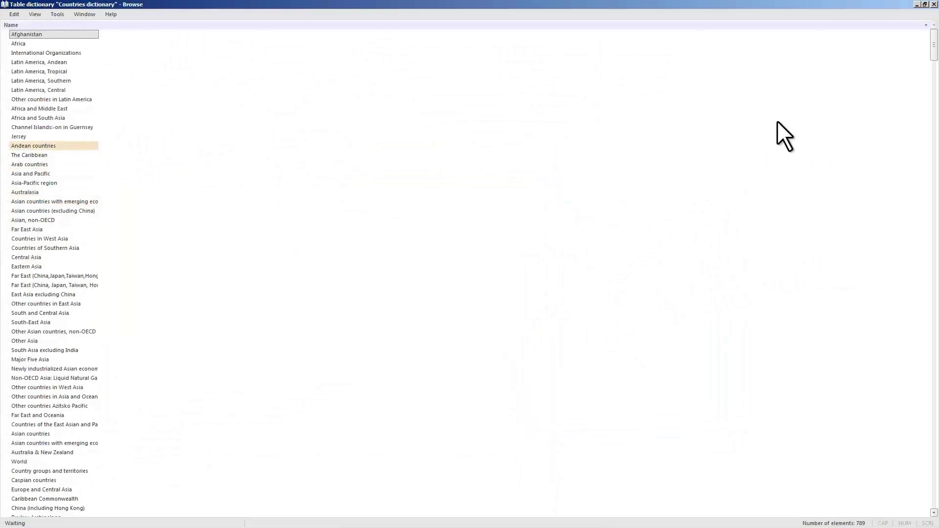
Close the Countries dictionary, then view the Indicators dictionary with a widened name column
left_click(934, 4)
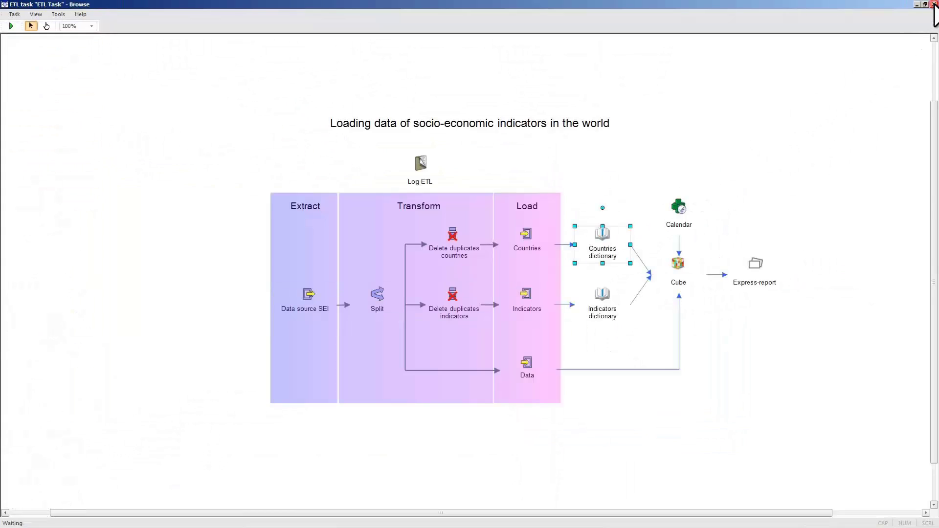
double_click(606, 301)
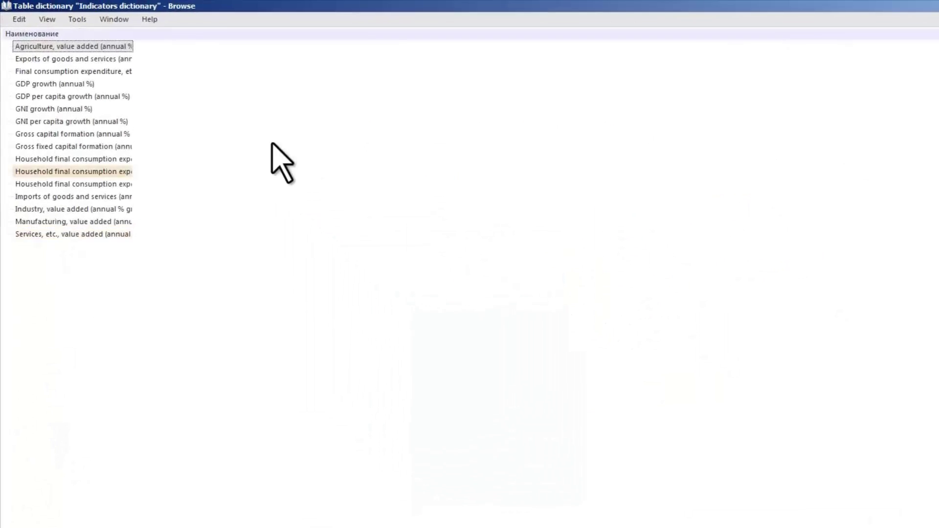
left_click_drag(133, 33, 294, 35)
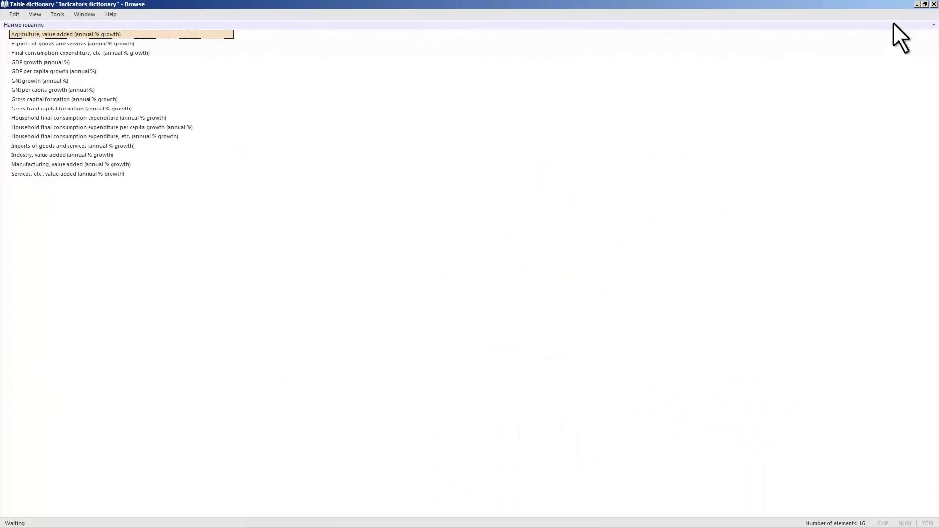
left_click(933, 5)
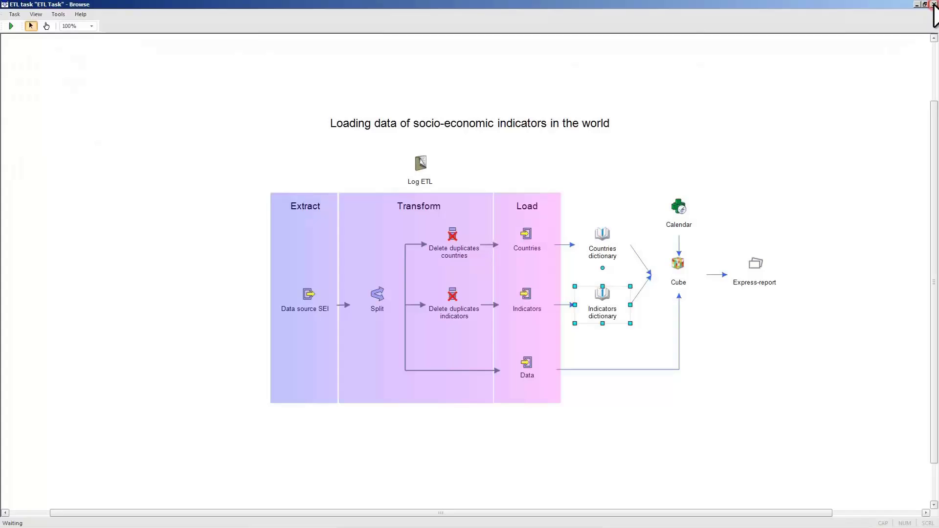
Review the Cube express report, answer its save prompt, and close the ETL Task
double_click(690, 283)
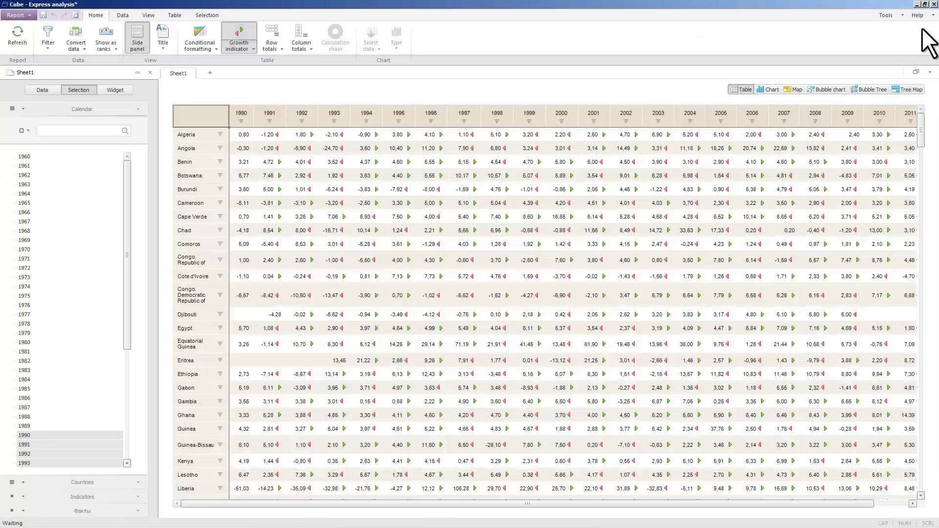
left_click(933, 4)
left_click(494, 277)
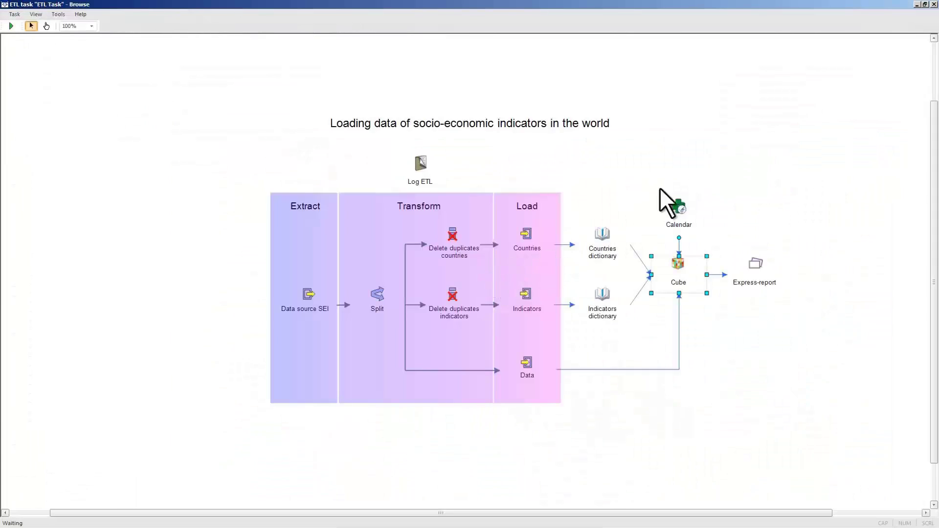
left_click(933, 4)
Create a new ETL task and show the Providers object group
left_click(201, 47)
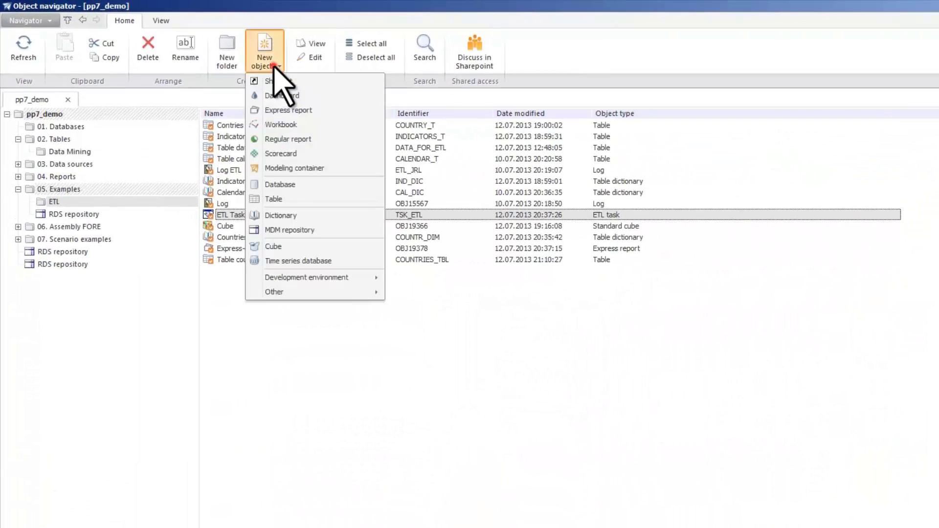
mouse_move(325, 293)
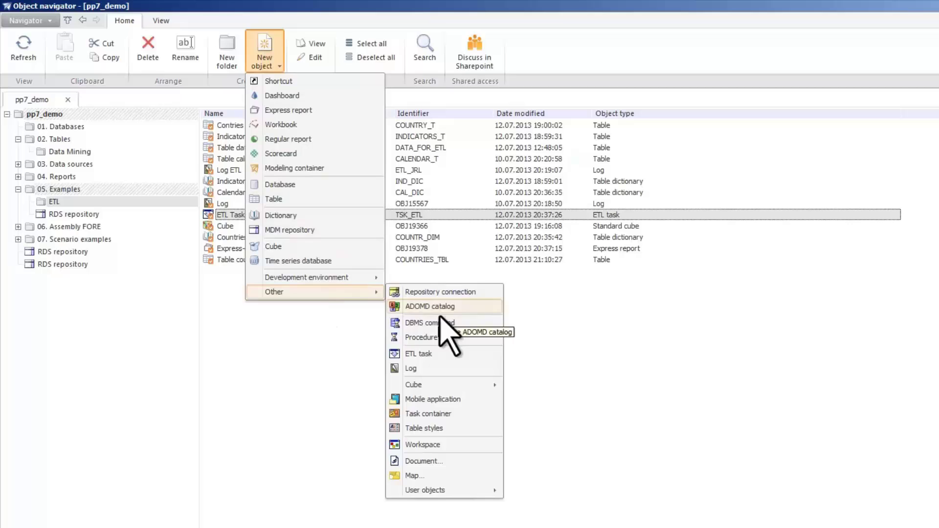
left_click(455, 295)
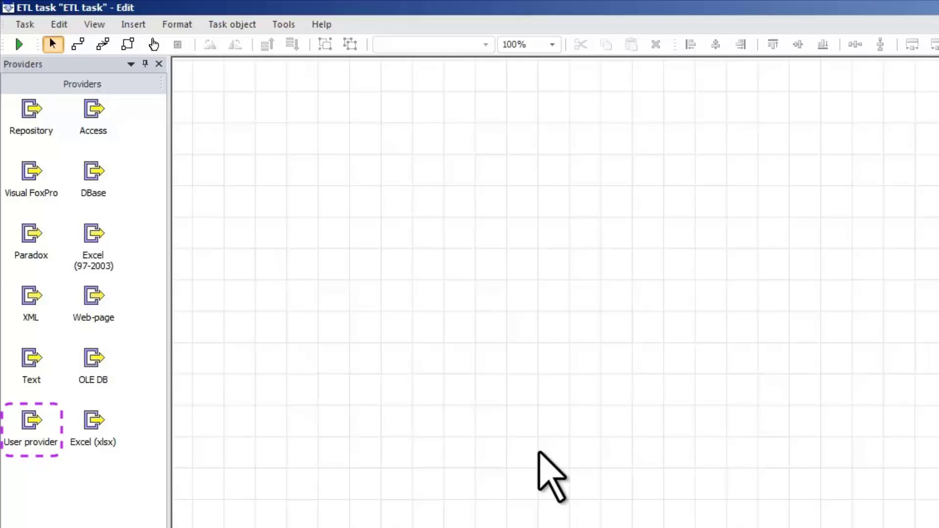
left_click(120, 508)
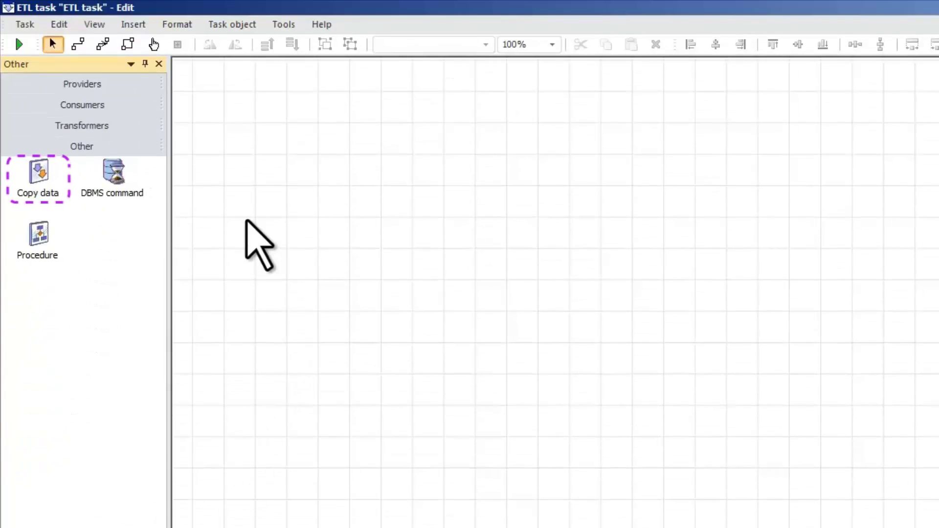
left_click(110, 83)
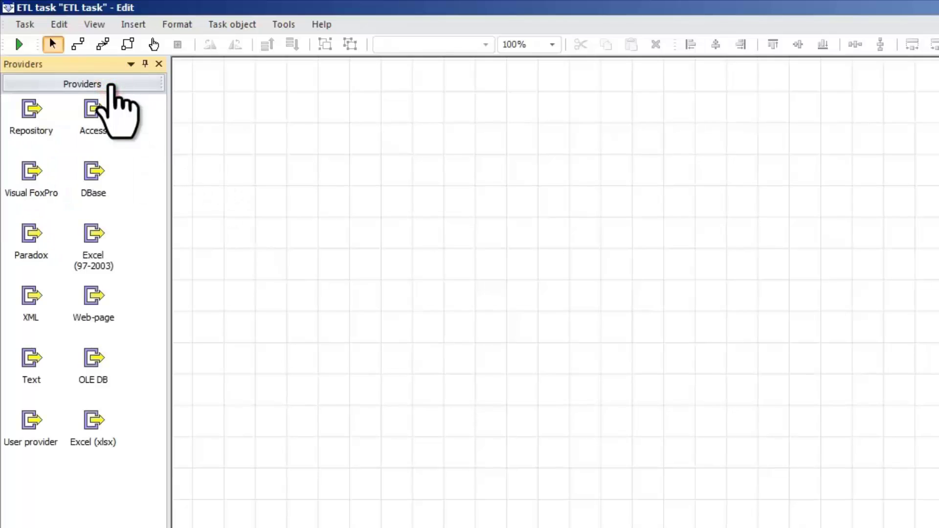
Add an Access provider named 'Access provider' using the World Development Indicators database file
double_click(100, 122)
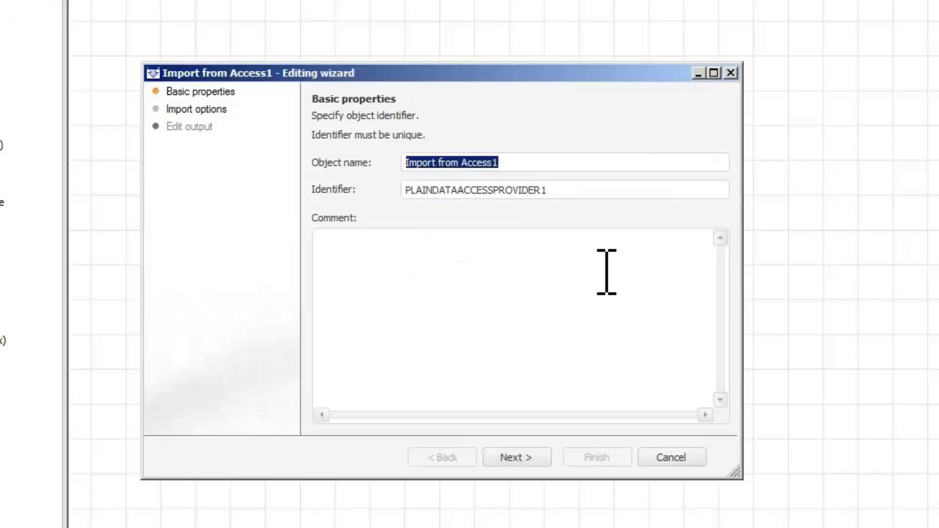
type("Access provider")
left_click(543, 458)
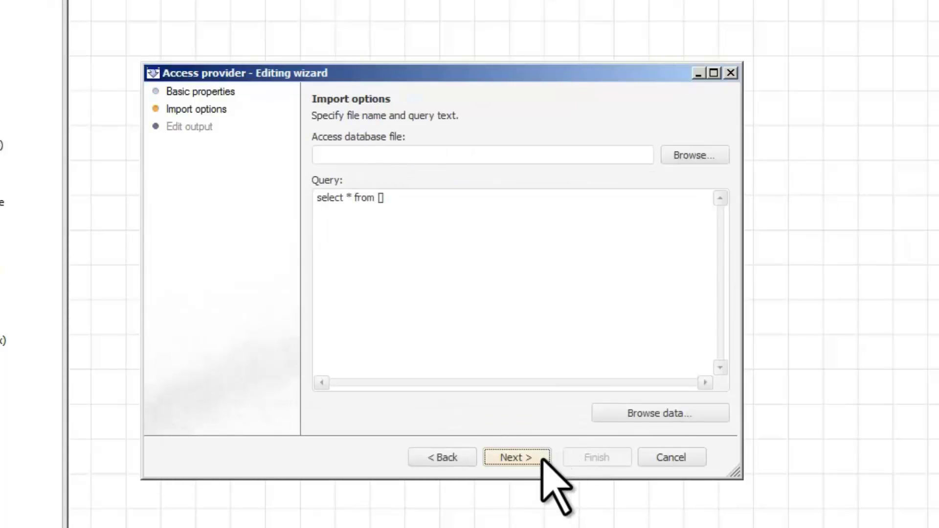
left_click(704, 155)
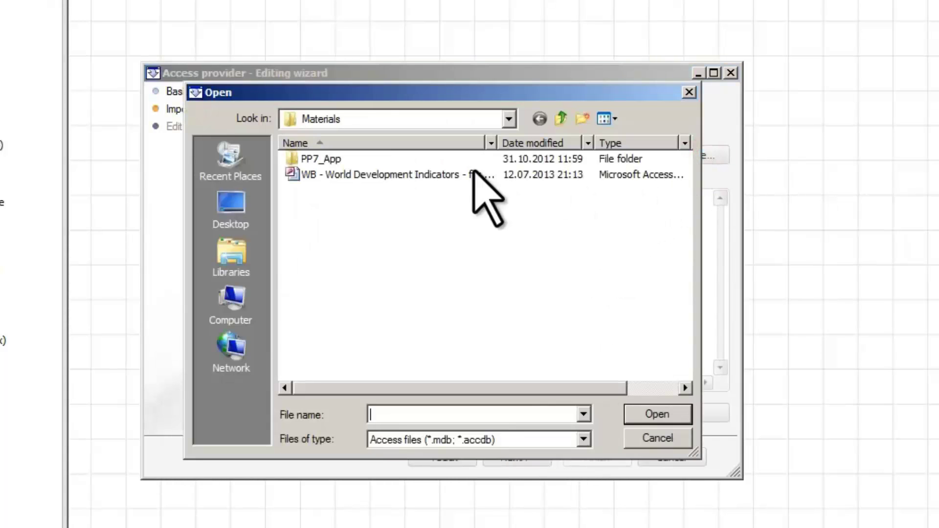
left_click(413, 174)
left_click(657, 414)
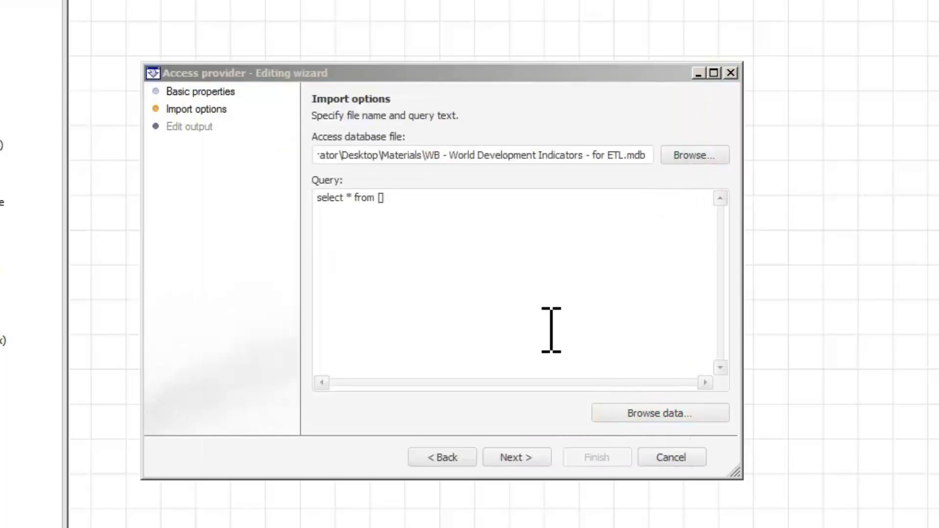
Set the provider query to T_COUNTRY, preview the data, and fill outputs from source
left_click(422, 201)
key("BackSpace")
key("BackSpace")
type("T_COUNTRY")
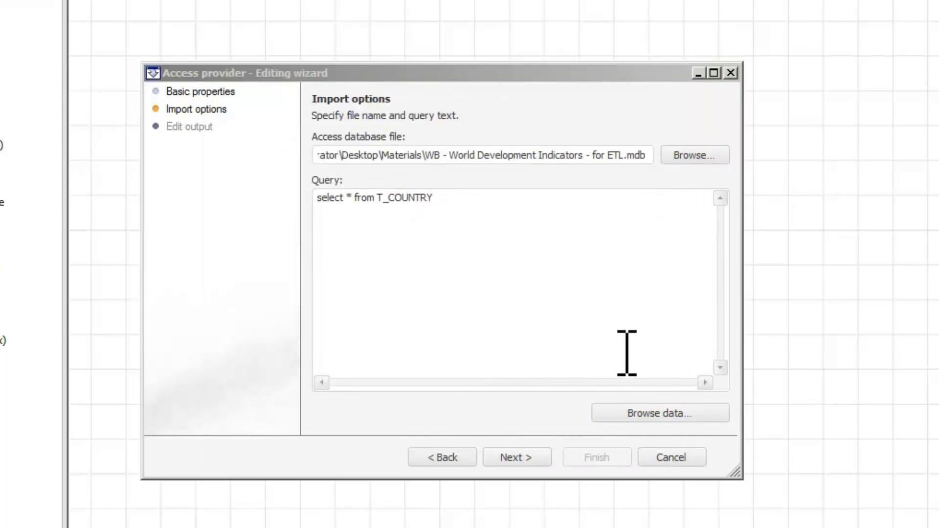
left_click(685, 414)
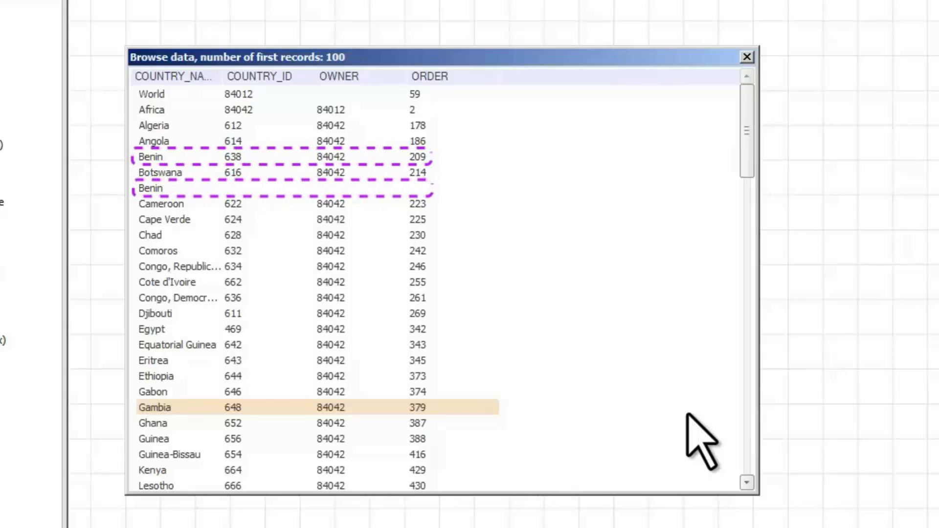
left_click(747, 57)
left_click(534, 458)
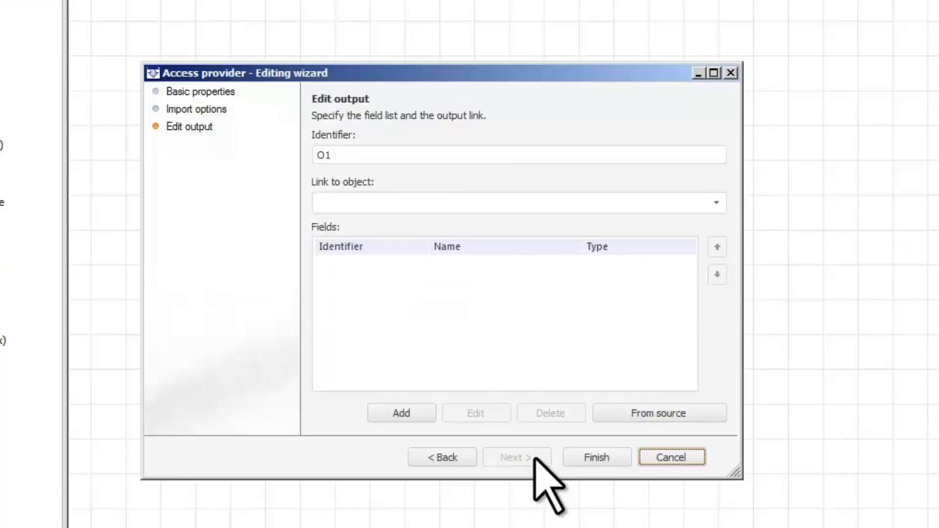
left_click(654, 414)
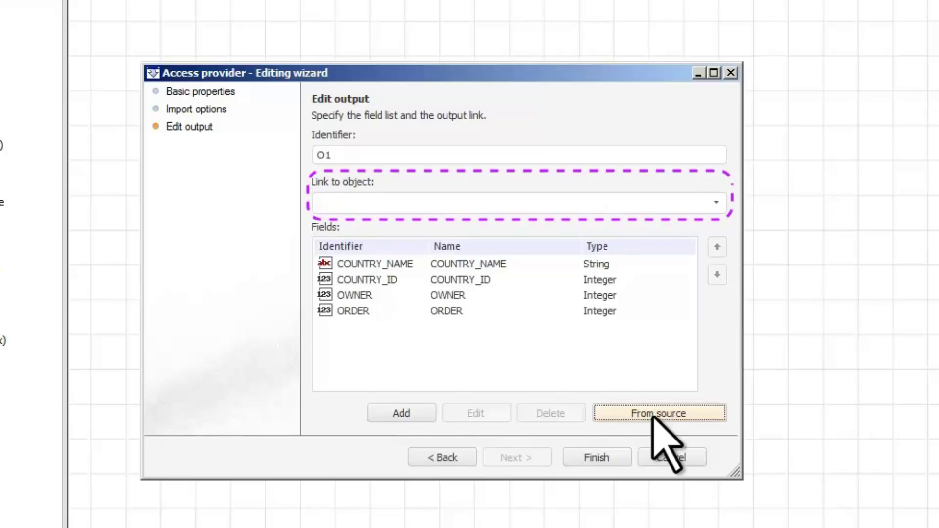
left_click(617, 450)
Add a repository consumer named 'Consumer' with identifier CONSUMER_REPO
left_click_drag(797, 323, 201, 183)
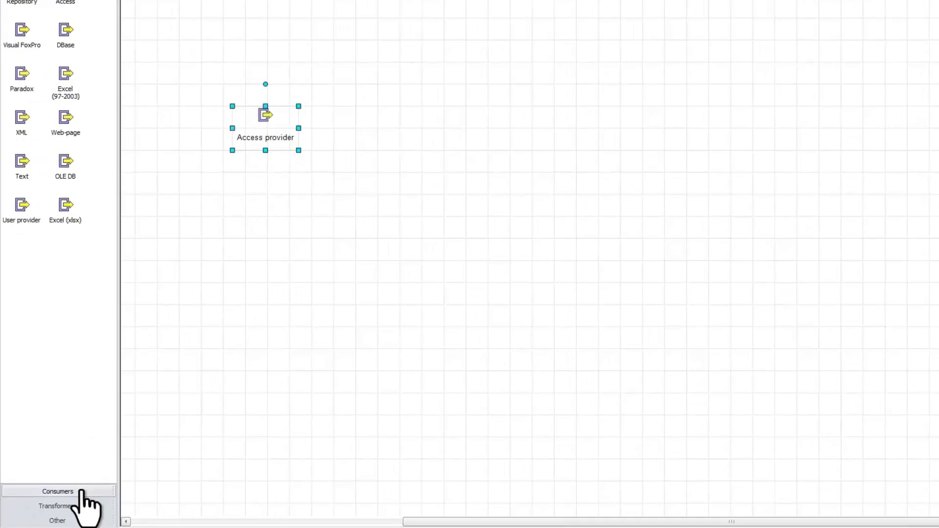
left_click(48, 504)
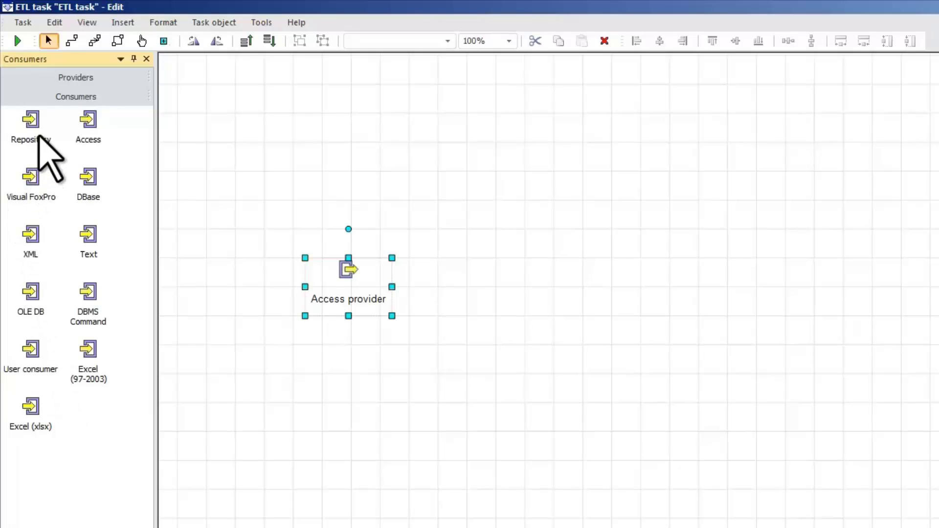
double_click(38, 137)
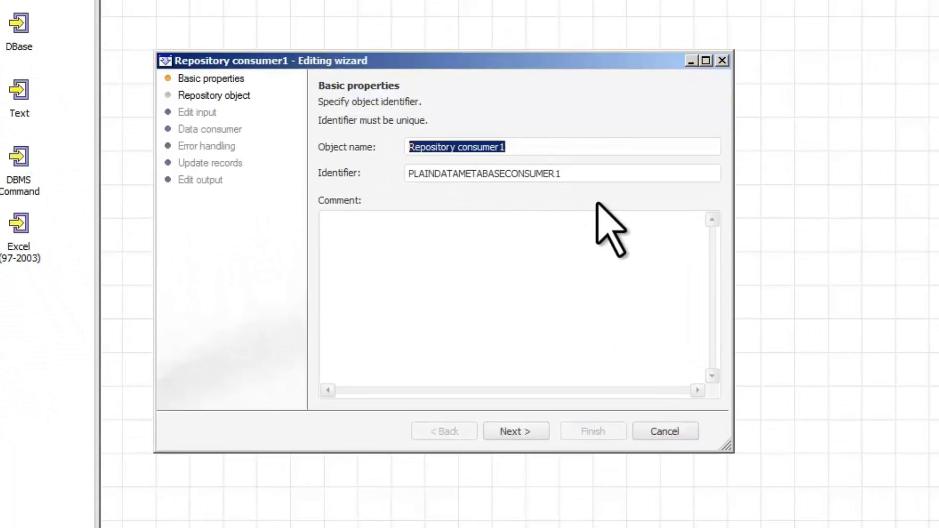
type("Consumer")
key("Tab")
type("CONSUMER_REPO")
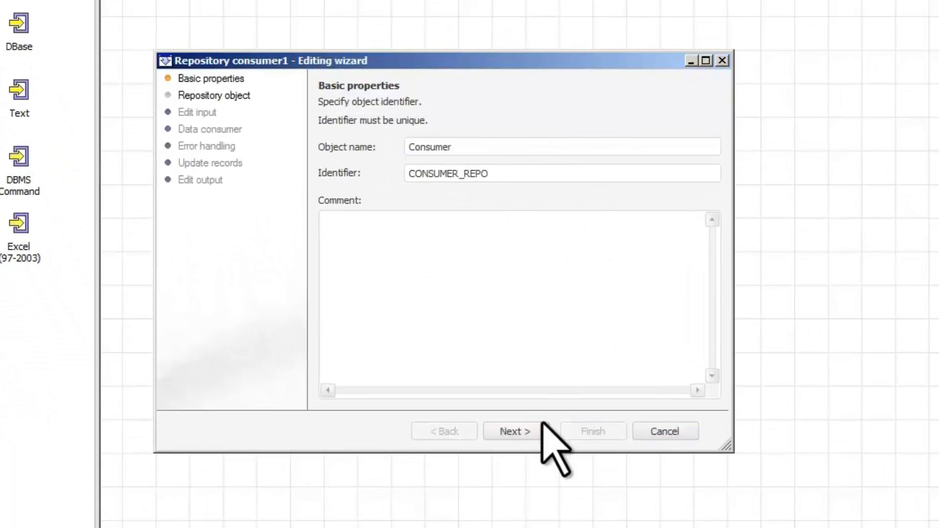
left_click(539, 430)
Make the consumer load into the existing Table countries from 05. Examples > ETL
left_click(401, 149)
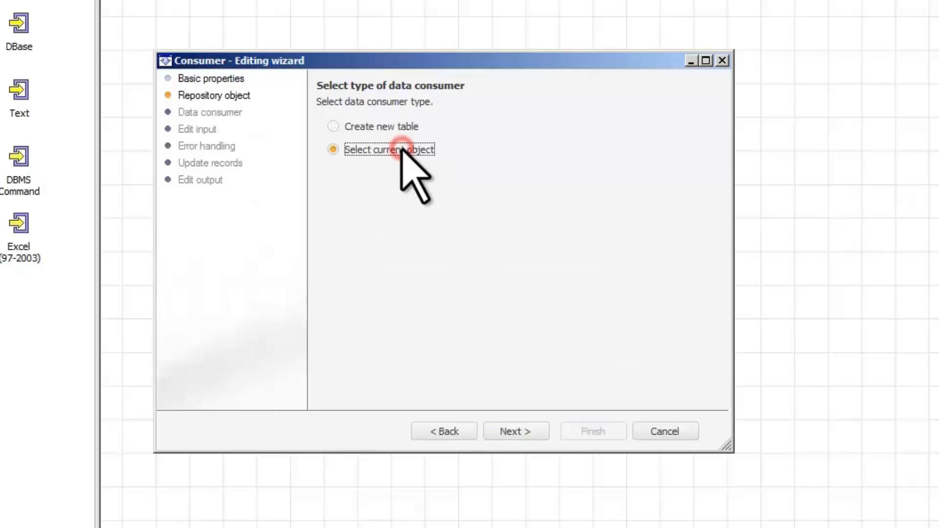
left_click(533, 431)
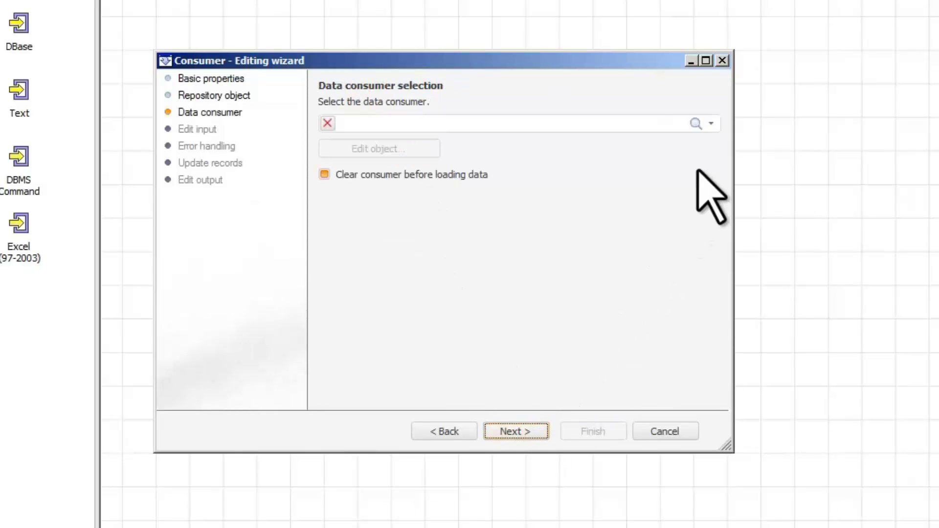
left_click(710, 123)
left_click(345, 178)
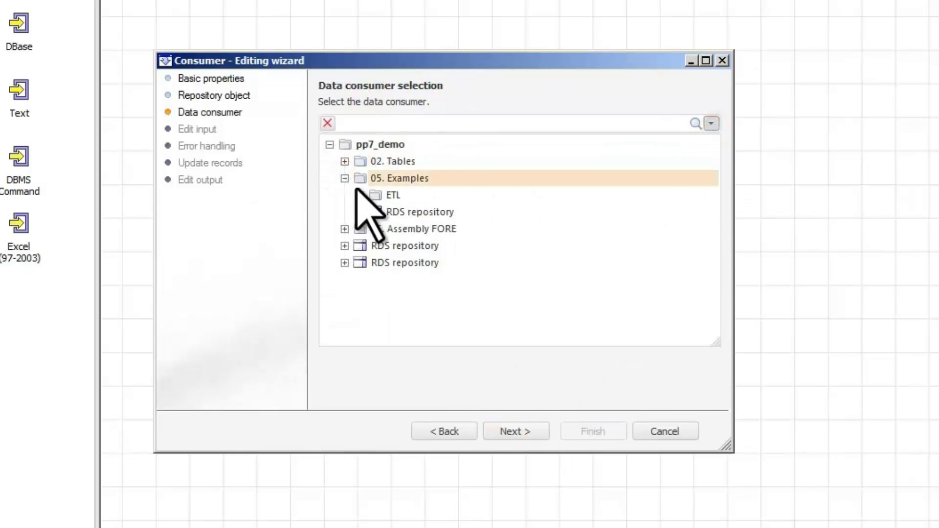
left_click(360, 195)
left_click(451, 293)
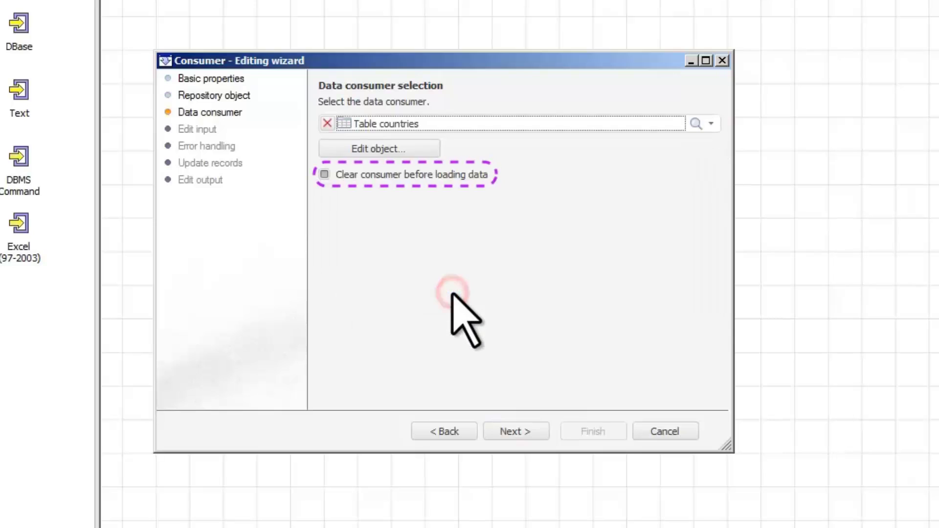
left_click(526, 430)
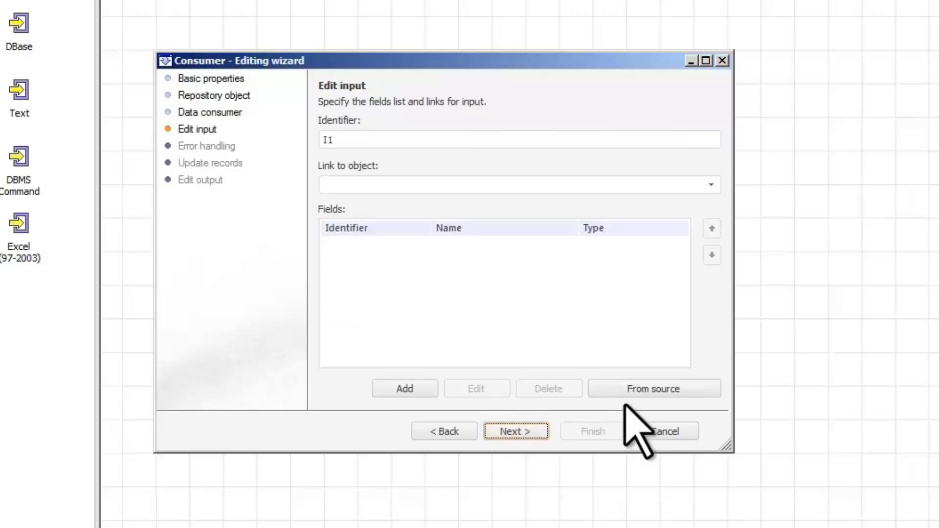
Fill consumer inputs from source, skip only incorrect records, and place it right of Access provider
left_click(674, 389)
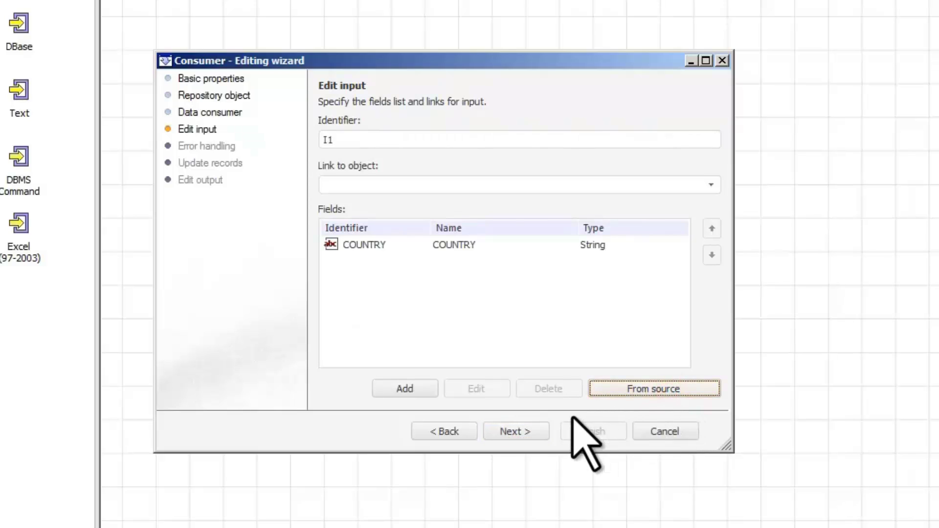
left_click(537, 430)
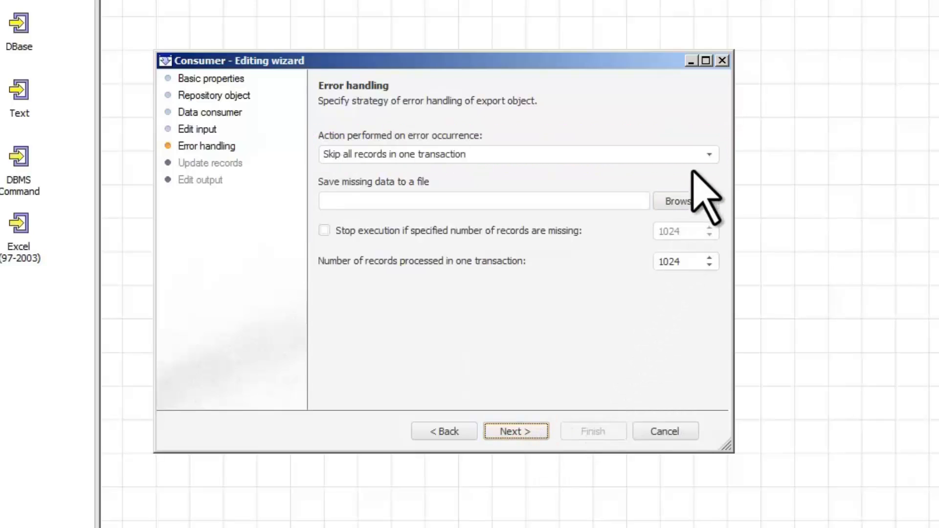
left_click(709, 154)
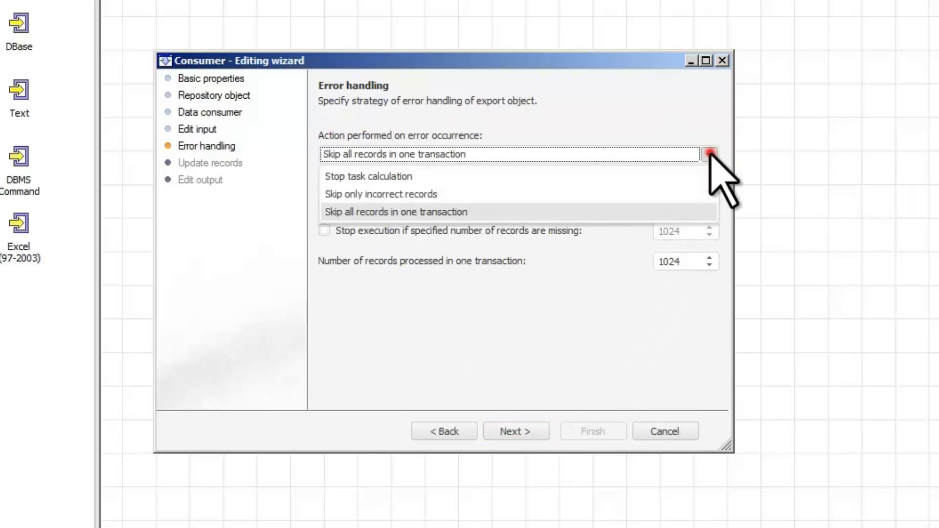
left_click(612, 193)
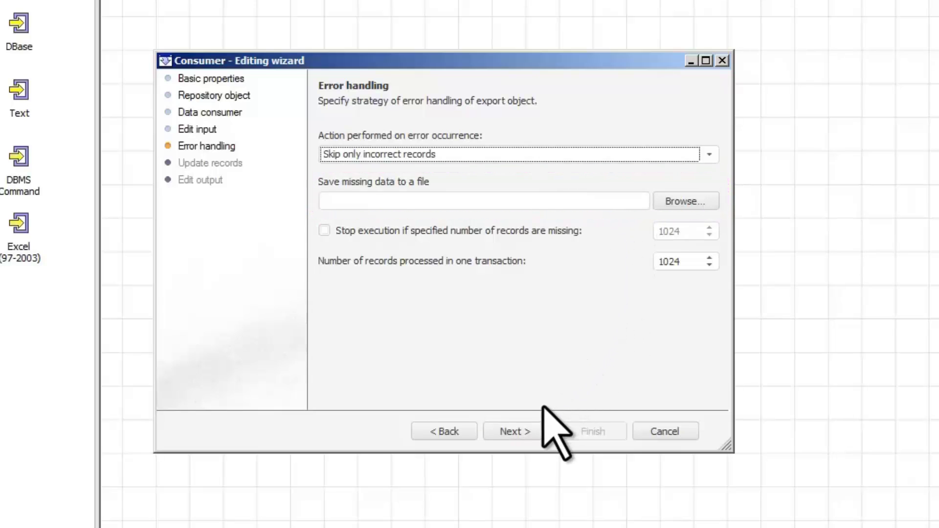
left_click(535, 427)
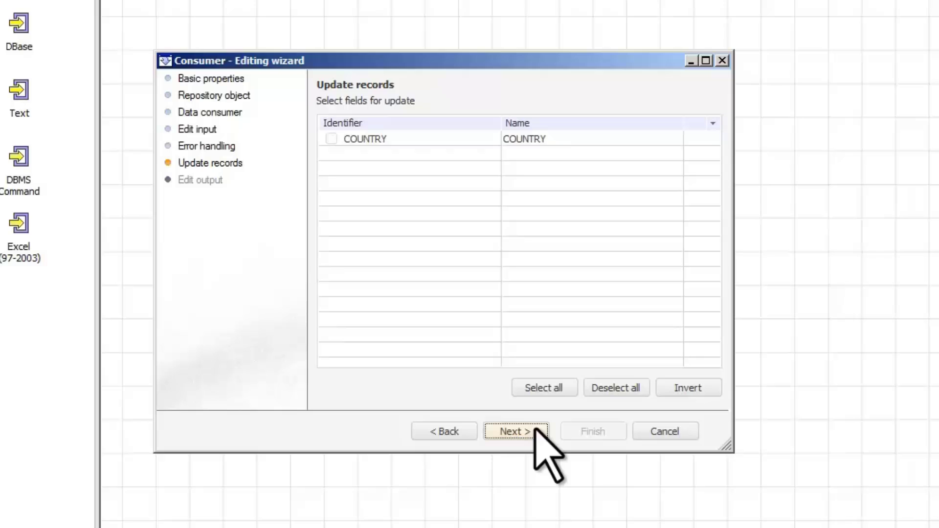
left_click(535, 430)
left_click(606, 430)
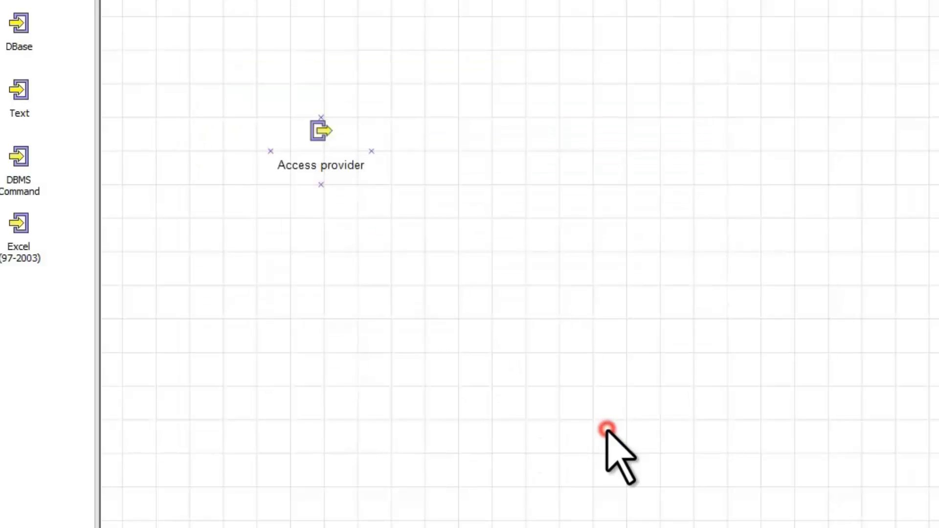
left_click(938, 376)
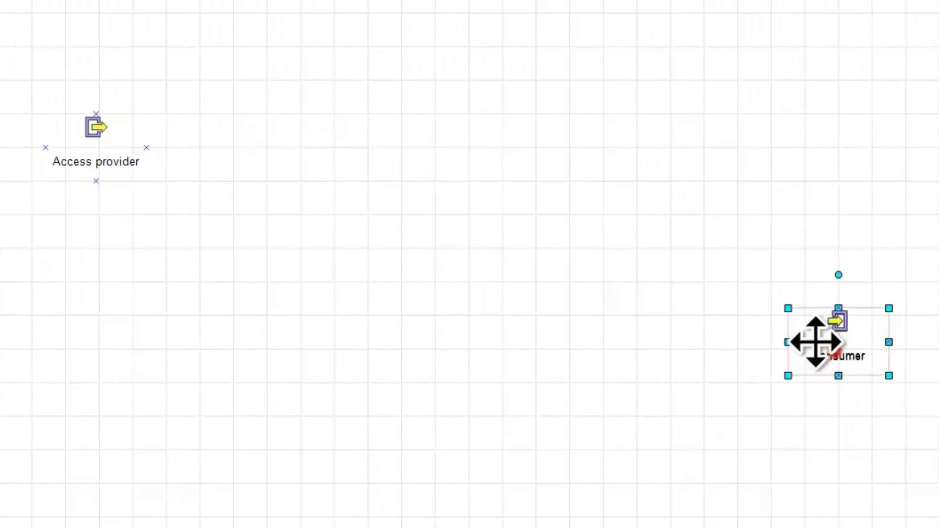
left_click_drag(938, 343, 827, 231)
left_click_drag(602, 227, 451, 155)
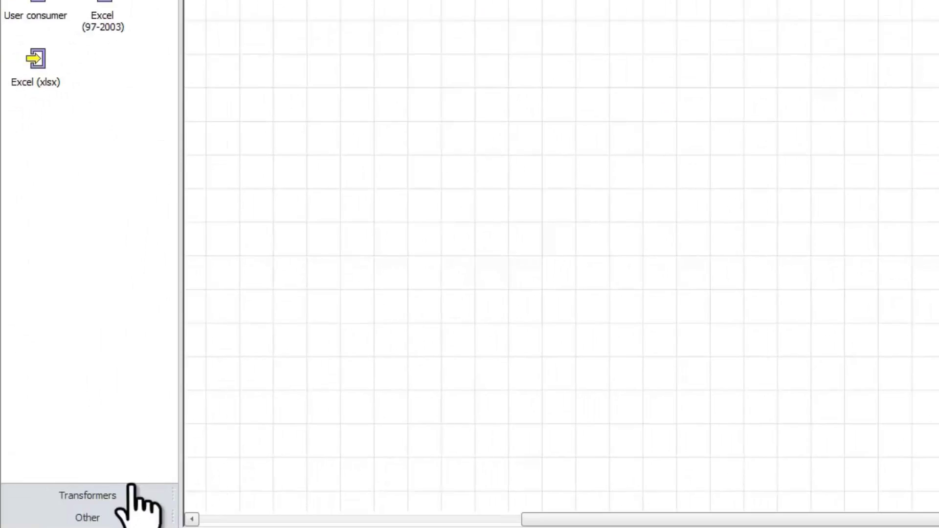
Show the transformer object types in the toolbox
left_click(131, 494)
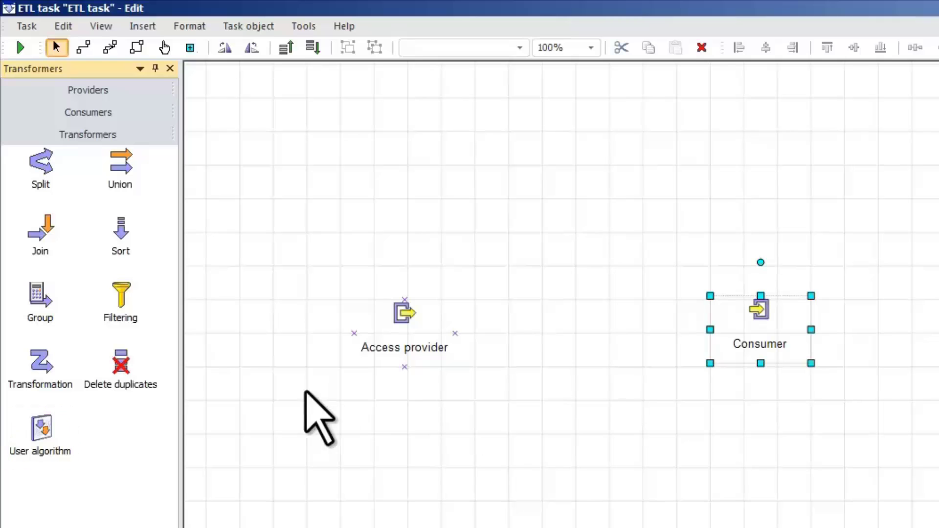
Add a Delete duplicates transformer with its input linked to the Access provider output
double_click(128, 369)
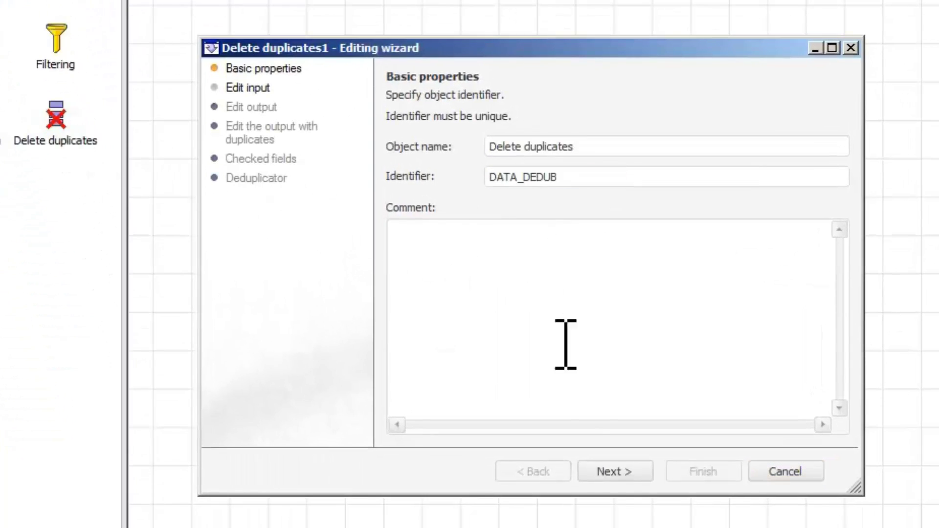
left_click(615, 472)
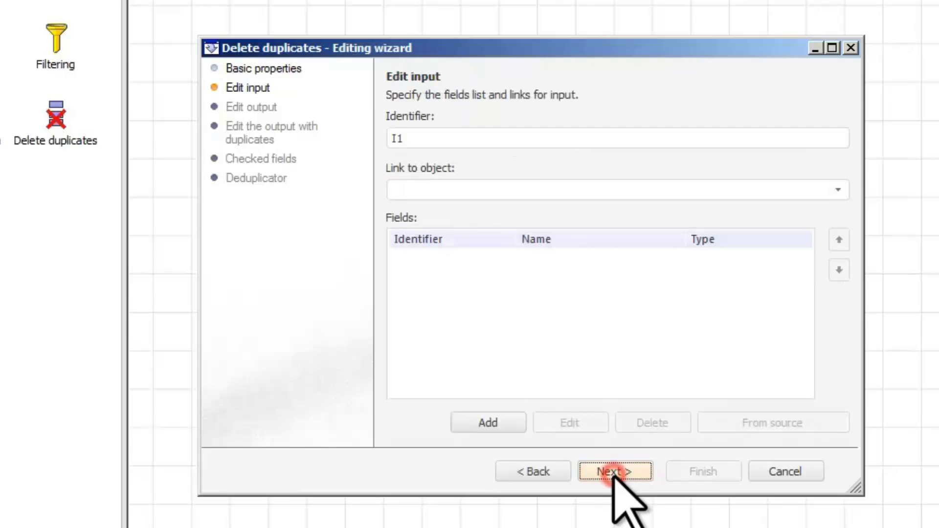
left_click(837, 190)
left_click(497, 267)
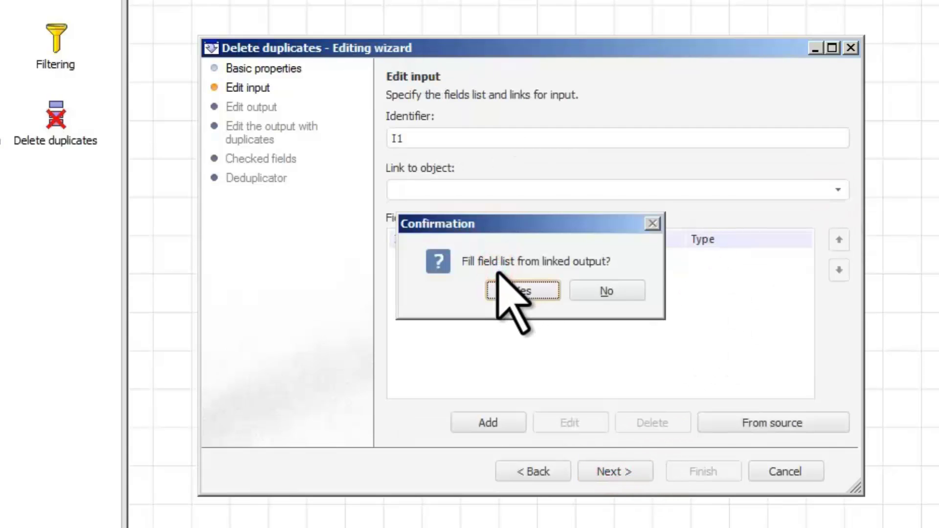
left_click(547, 291)
left_click(625, 470)
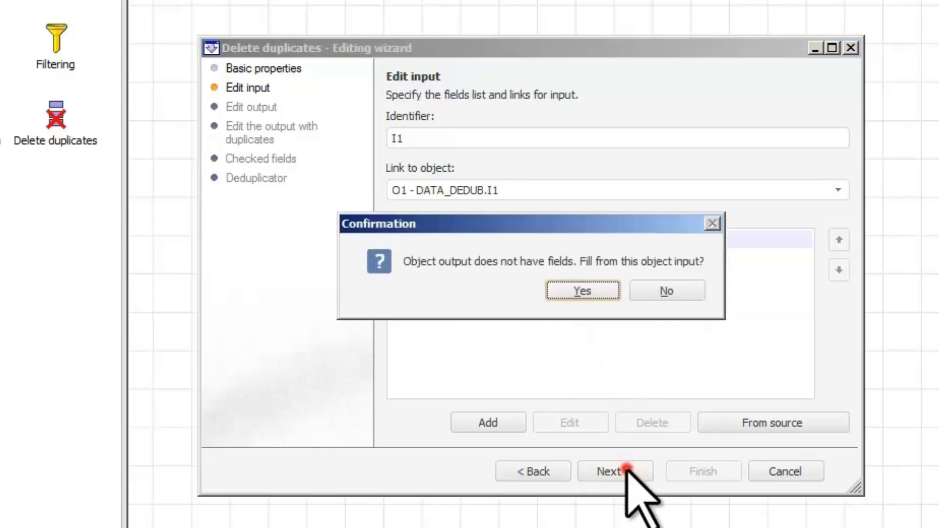
Link the transformer output to the Consumer and fill its output fields
left_click(607, 291)
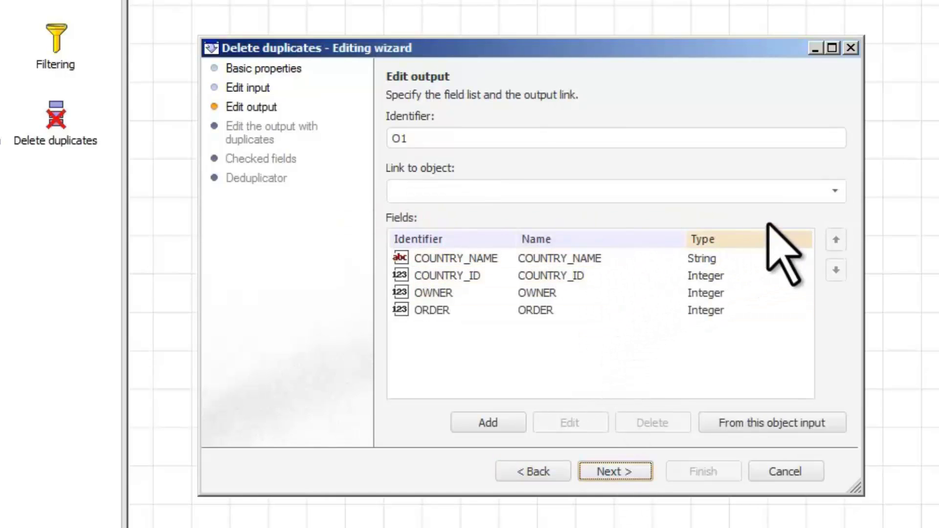
left_click(834, 190)
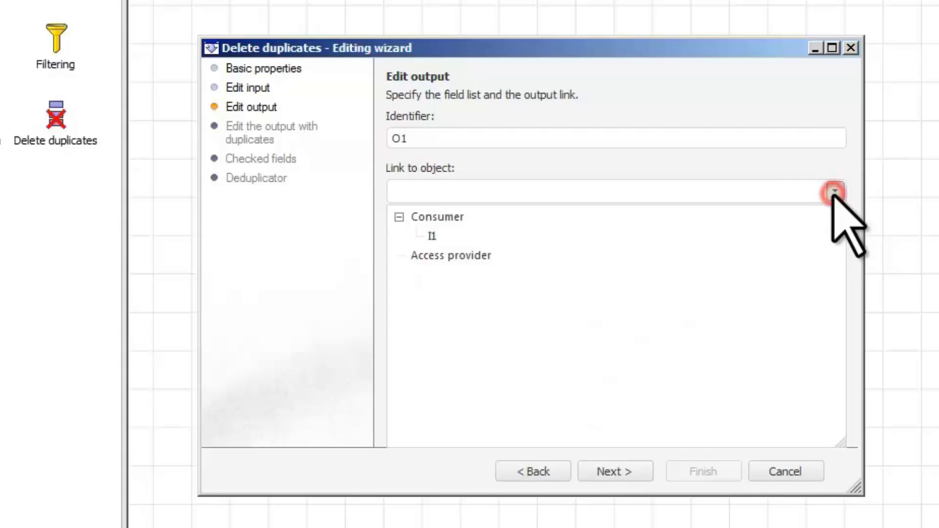
left_click(484, 225)
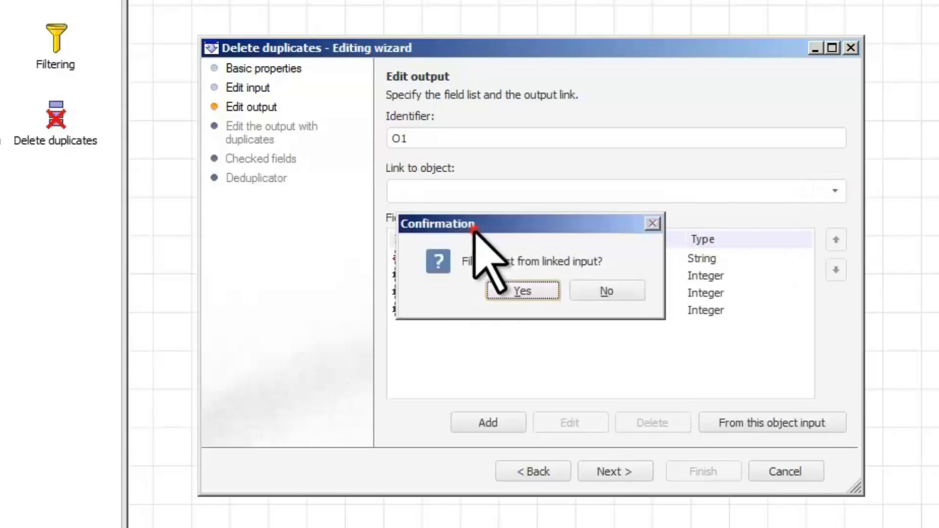
left_click(540, 291)
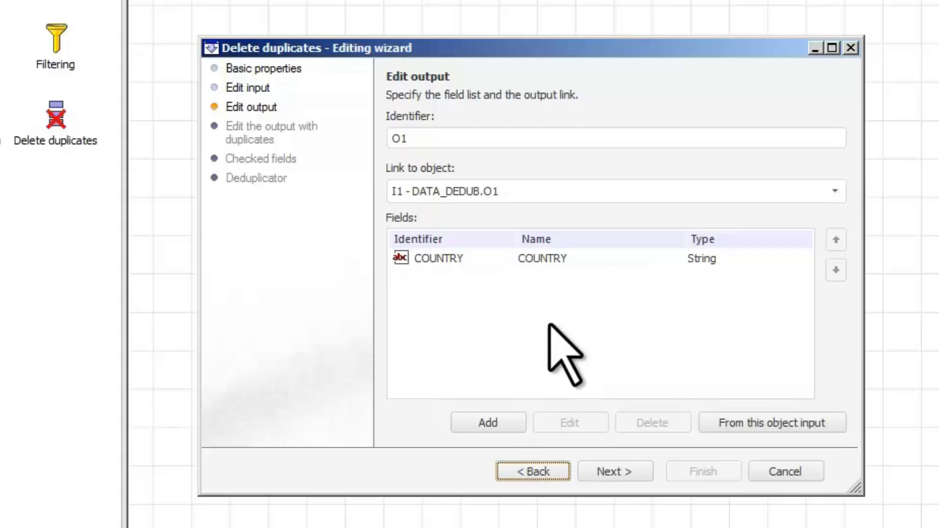
left_click(624, 470)
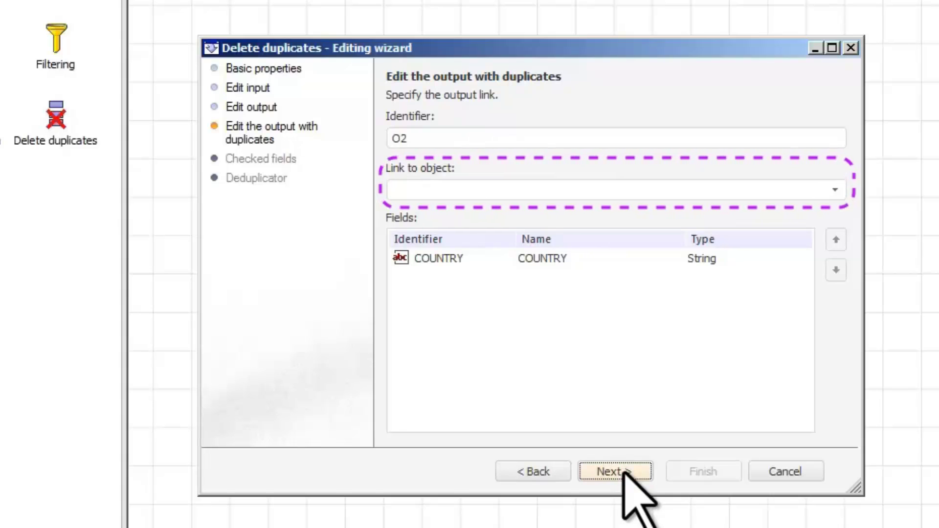
left_click(624, 471)
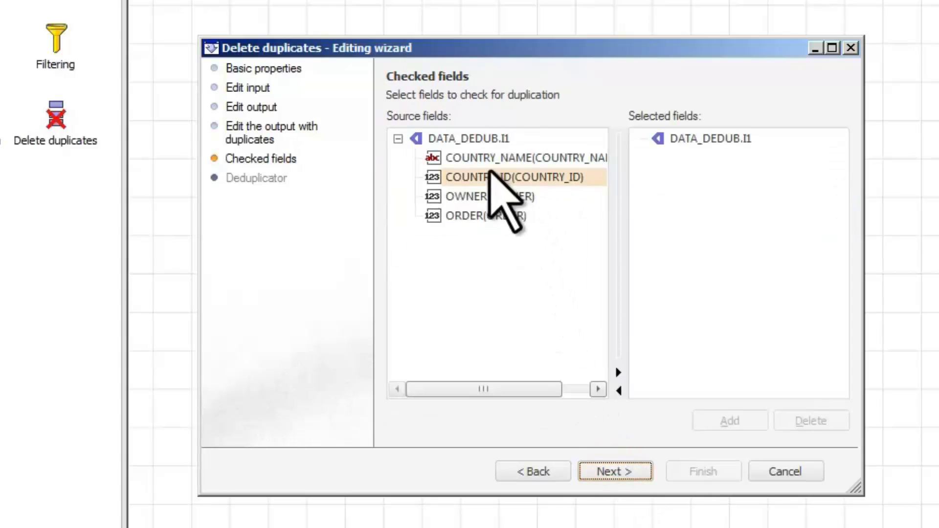
Check COUNTRY_NAME for duplicates and set the OWNER, ORDER, COUNTRY_ID not-null formula
left_click_drag(492, 157, 731, 176)
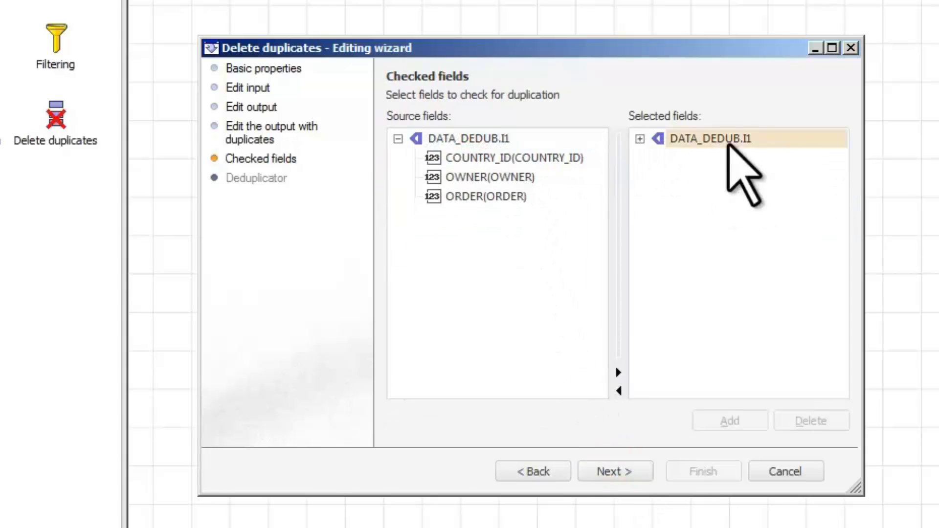
left_click(640, 139)
left_click(632, 467)
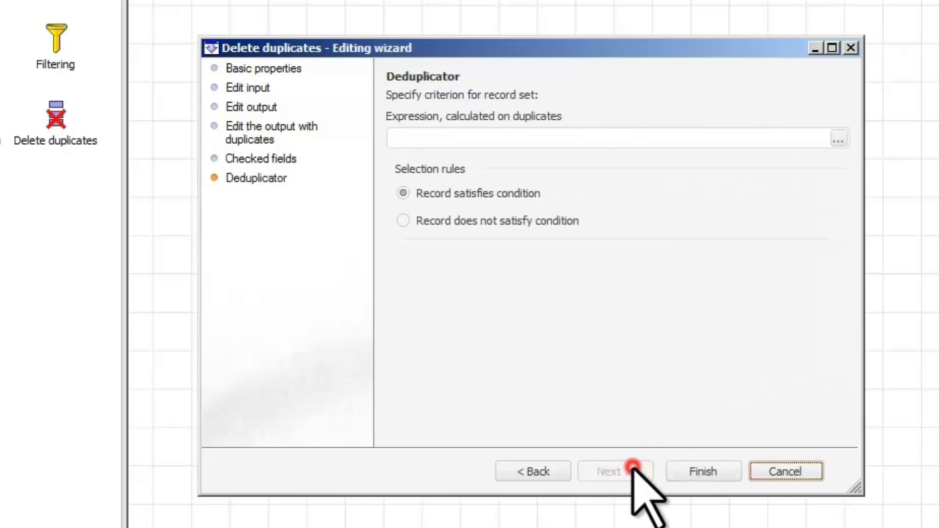
left_click(838, 140)
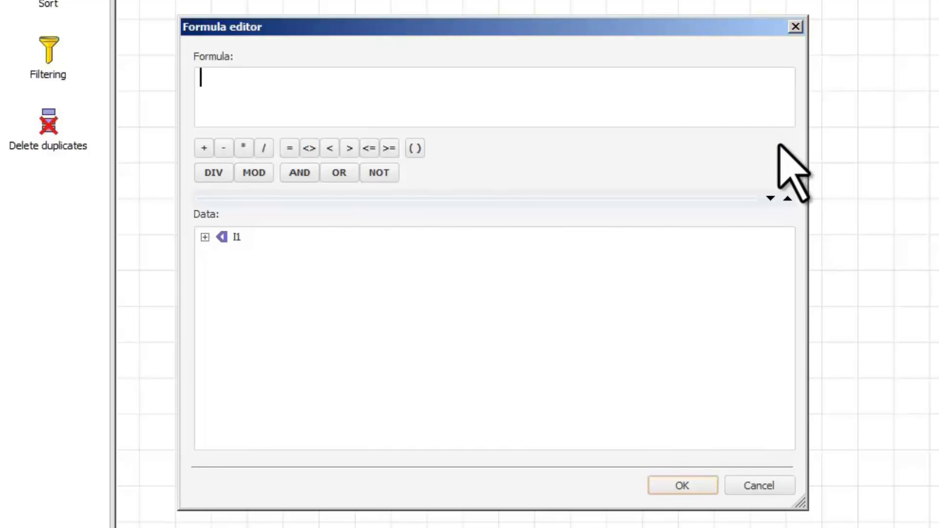
type("(OWNER <> null) And (ORDER <> null) And (COUNTRY_ID <> null)")
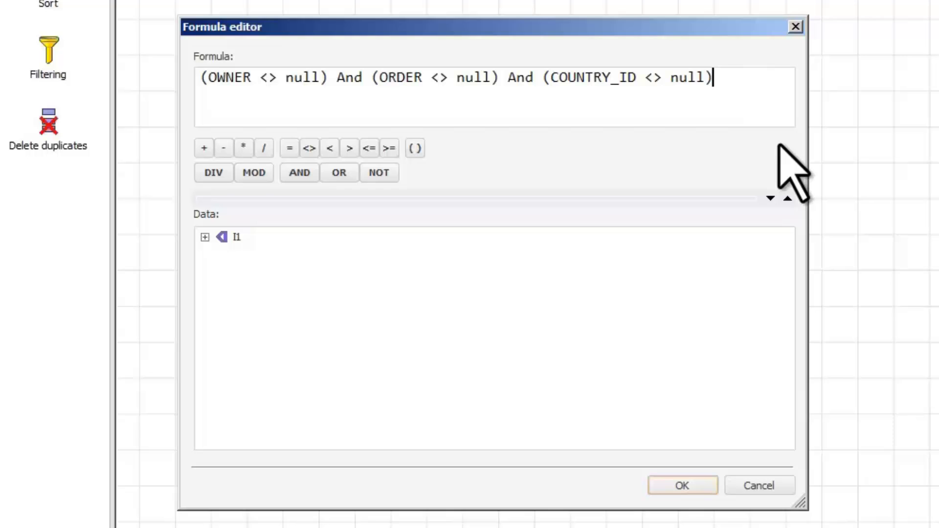
left_click(695, 485)
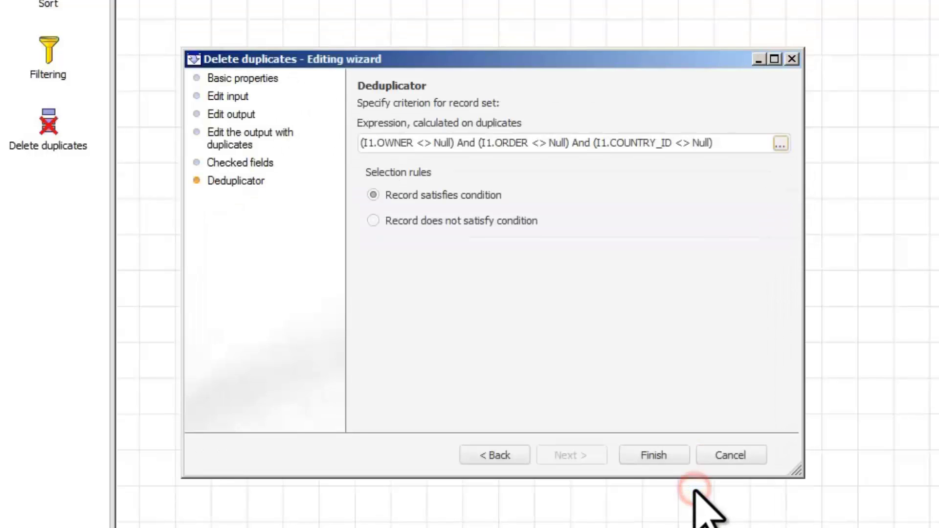
Finish the transformer, place it below provider and consumer, and confirm the first link's mapping
left_click(667, 453)
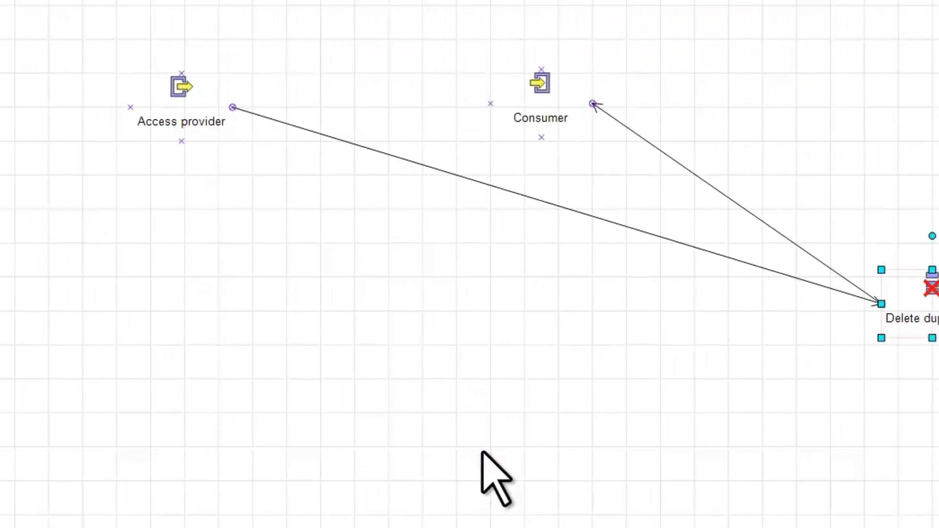
left_click_drag(813, 323, 273, 322)
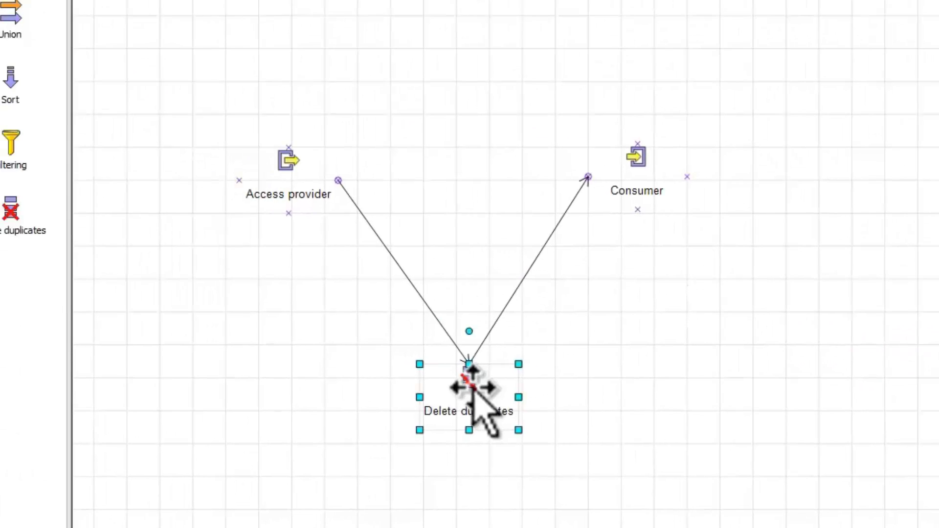
double_click(417, 289)
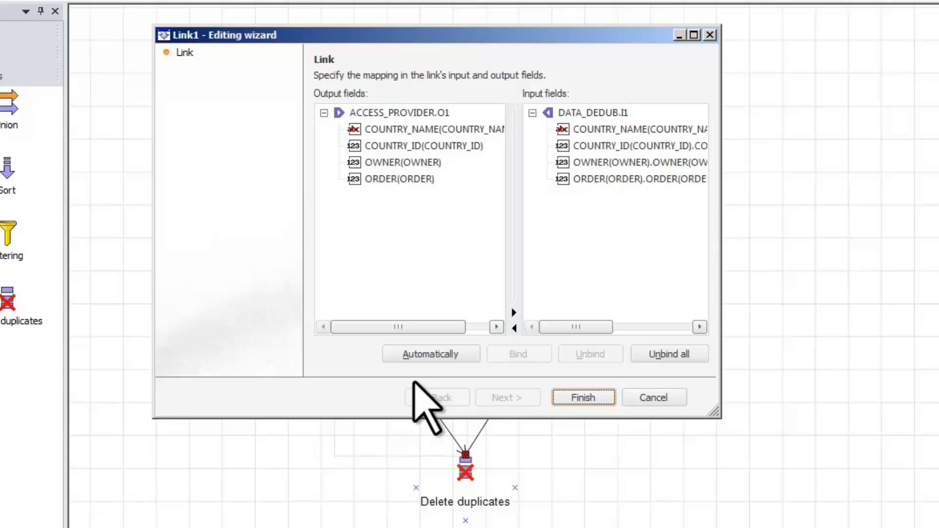
left_click(582, 398)
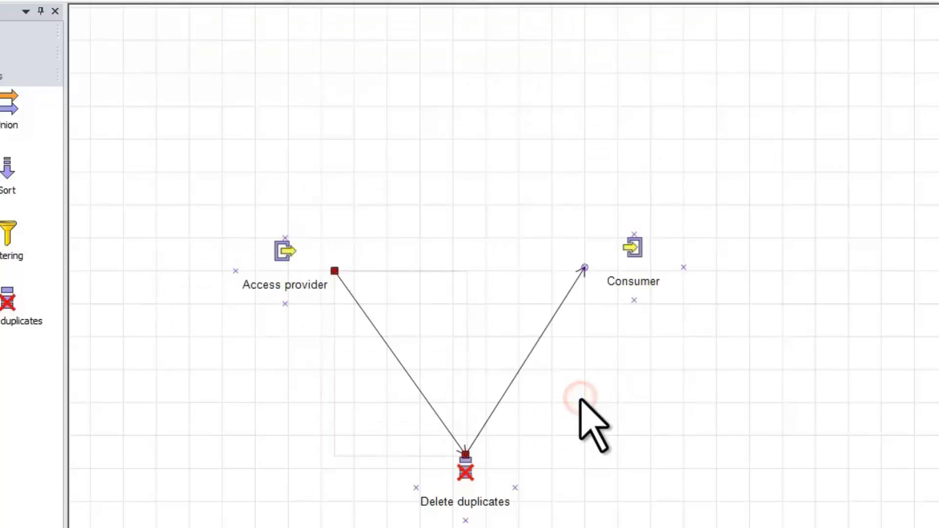
Bind COUNTRY to the consumer's COUNTRY field in the second link and confirm it
double_click(525, 360)
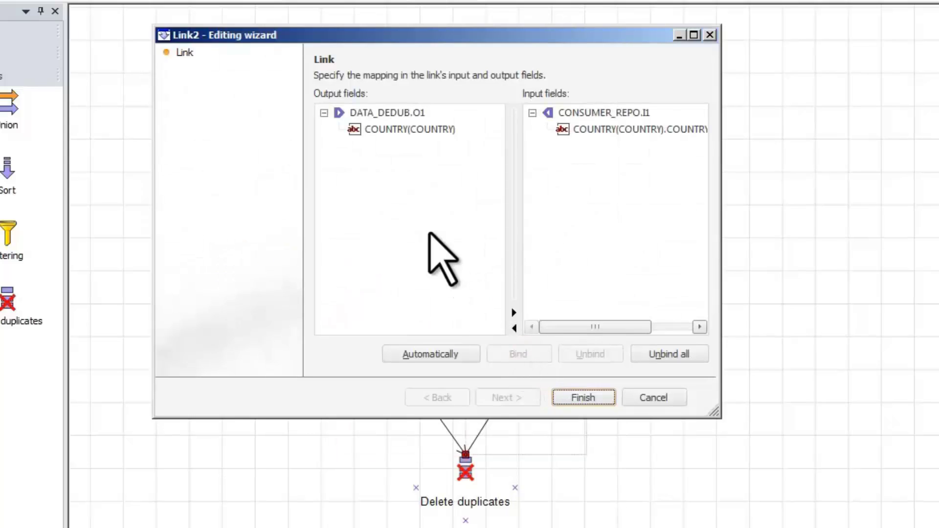
left_click(391, 130)
left_click(613, 130)
left_click(587, 394)
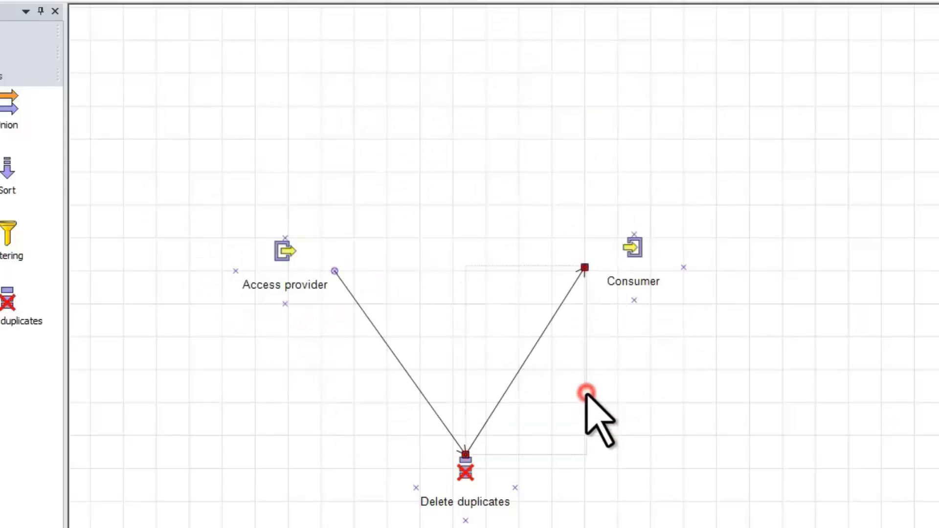
Name the task 'Load countries' with identifier COUNTRY_ETL and log to 05. Examples > ETL > Log
left_click(22, 23)
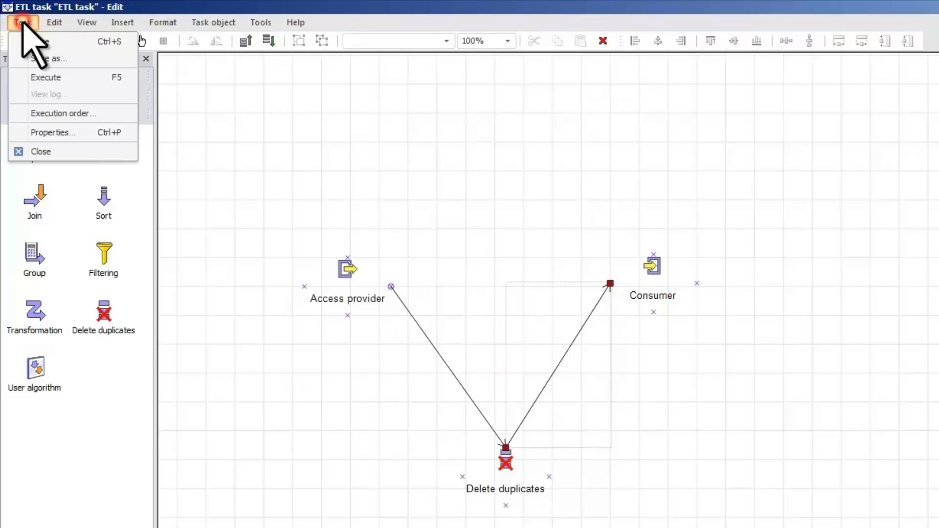
left_click(87, 132)
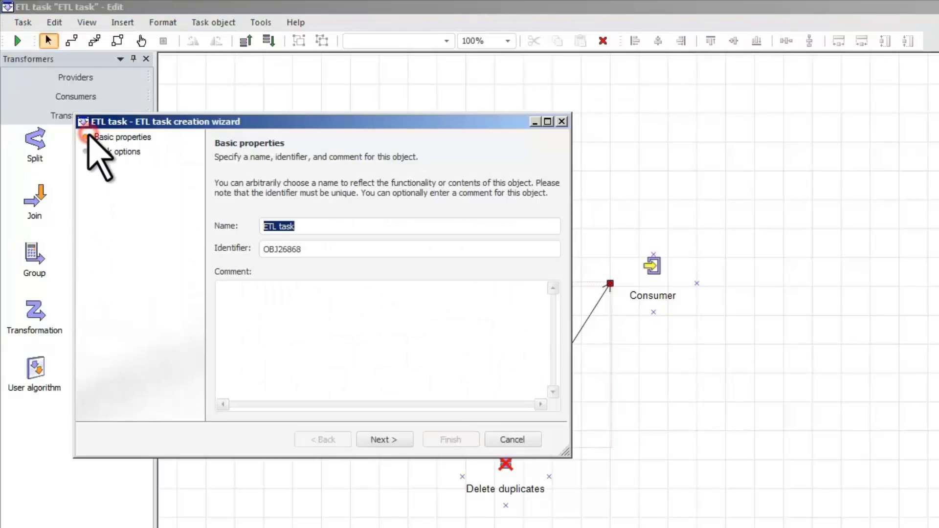
type("Load countries")
key("Tab")
type("COUNTRY_ETL")
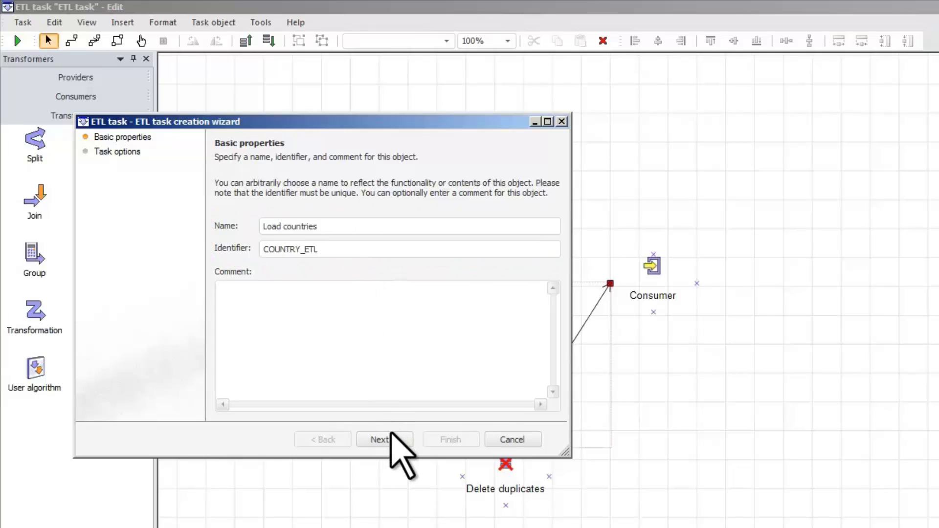
left_click(392, 438)
left_click(552, 194)
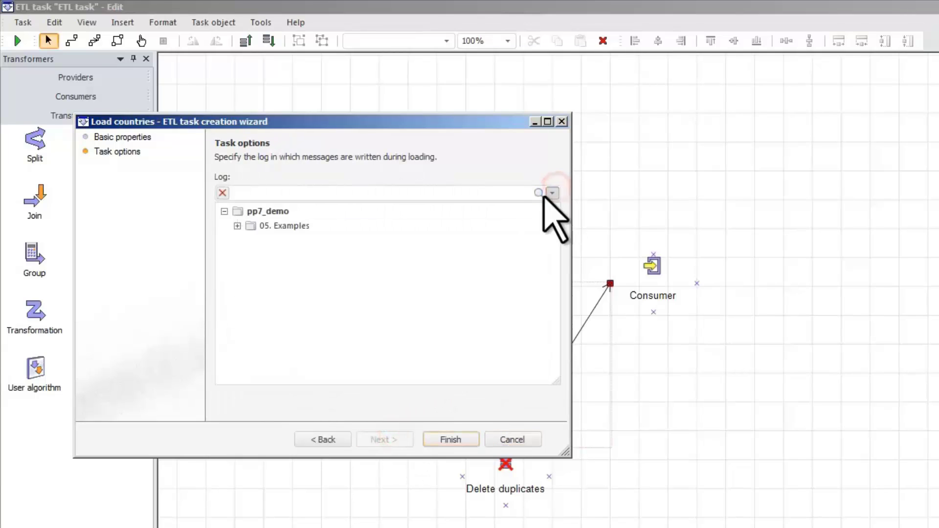
left_click(237, 226)
left_click(250, 240)
left_click(288, 254)
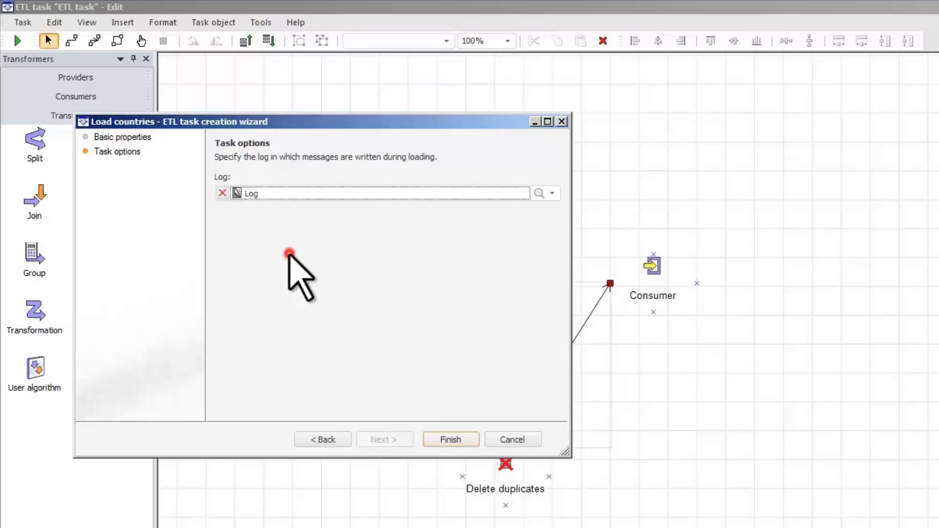
left_click(438, 437)
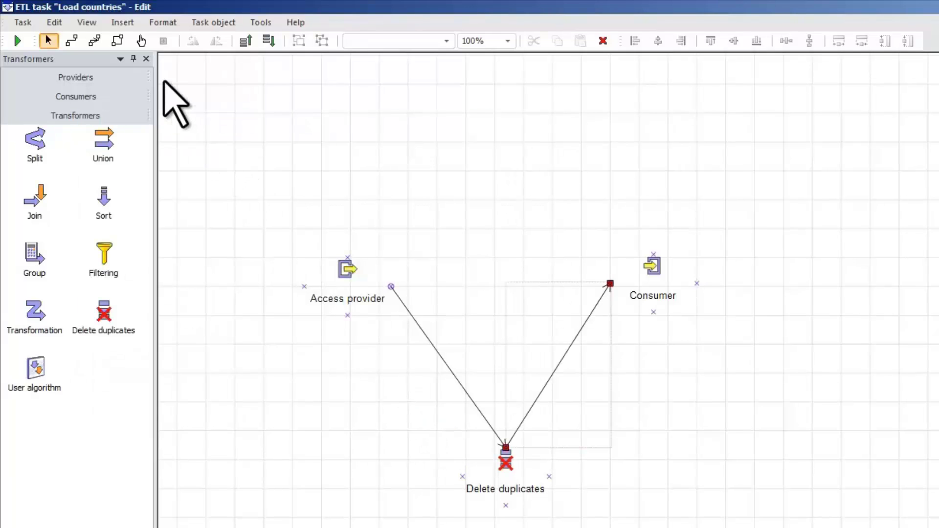
Insert the existing Log object from 05. Examples > ETL and place it below the Consumer
left_click(124, 23)
left_click(187, 162)
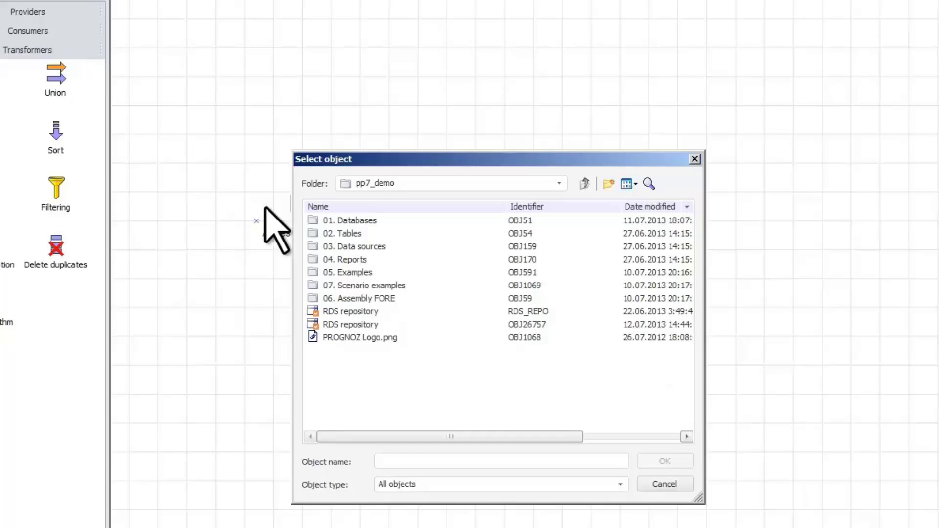
double_click(342, 273)
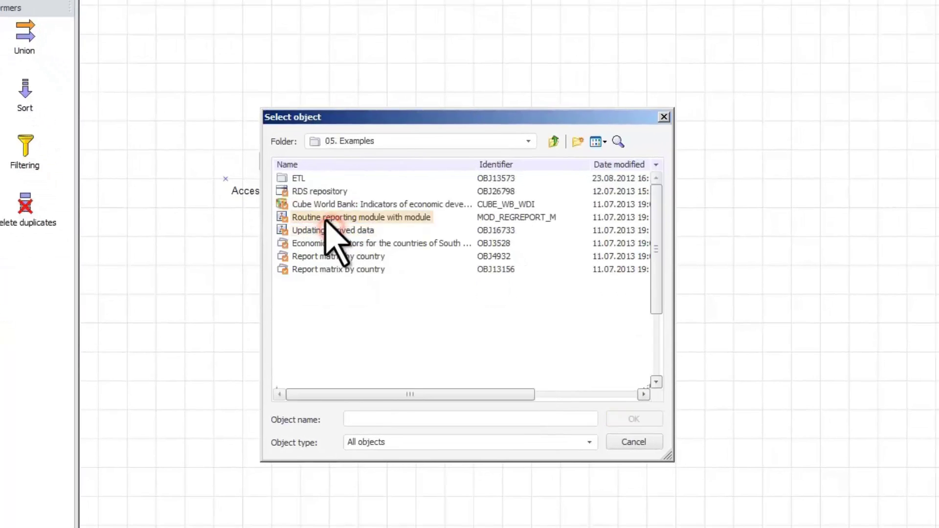
double_click(328, 221)
left_click(330, 298)
left_click(636, 419)
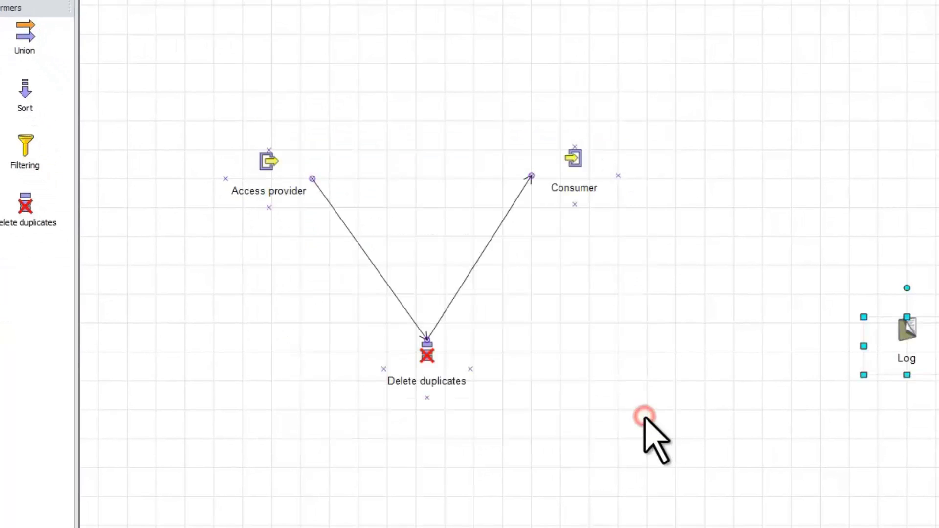
left_click_drag(859, 357, 566, 339)
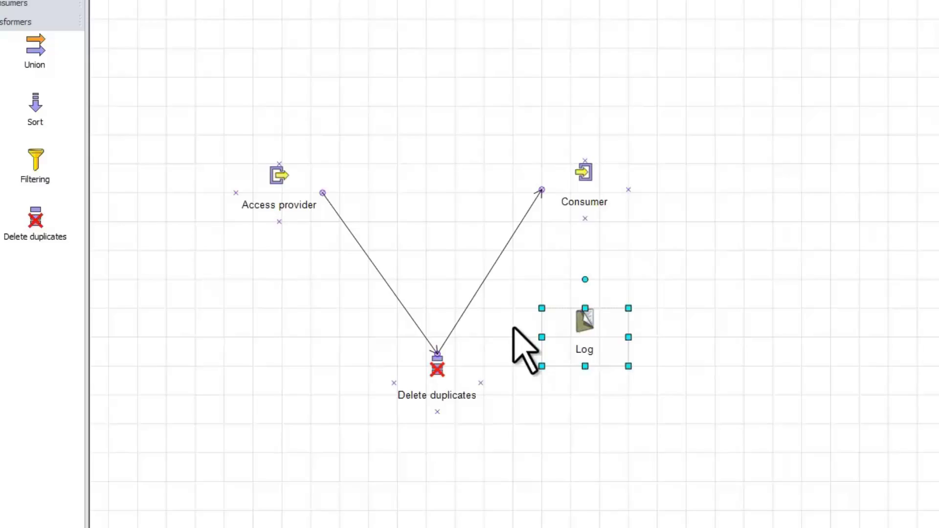
left_click(21, 22)
Run the Load countries task and open the Log object to check 788 records added, 27 skipped
left_click(21, 22)
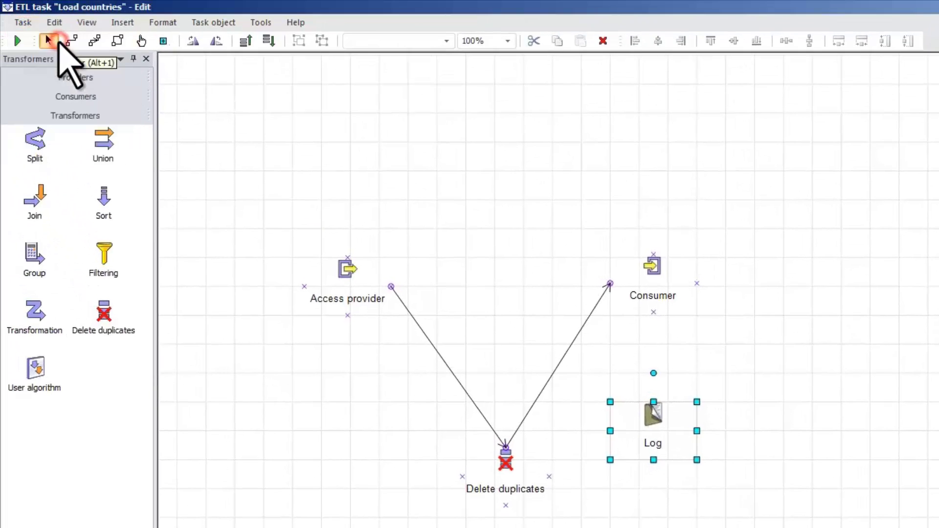
left_click(17, 40)
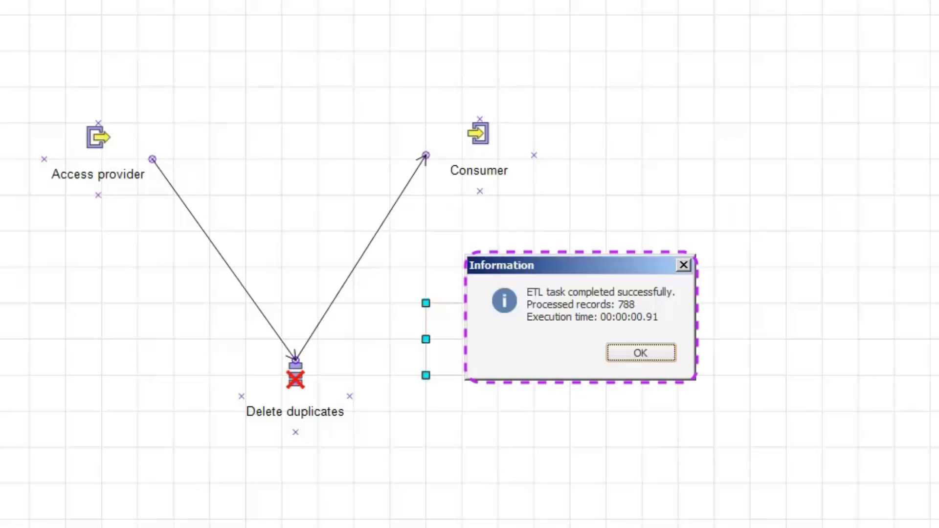
left_click(644, 353)
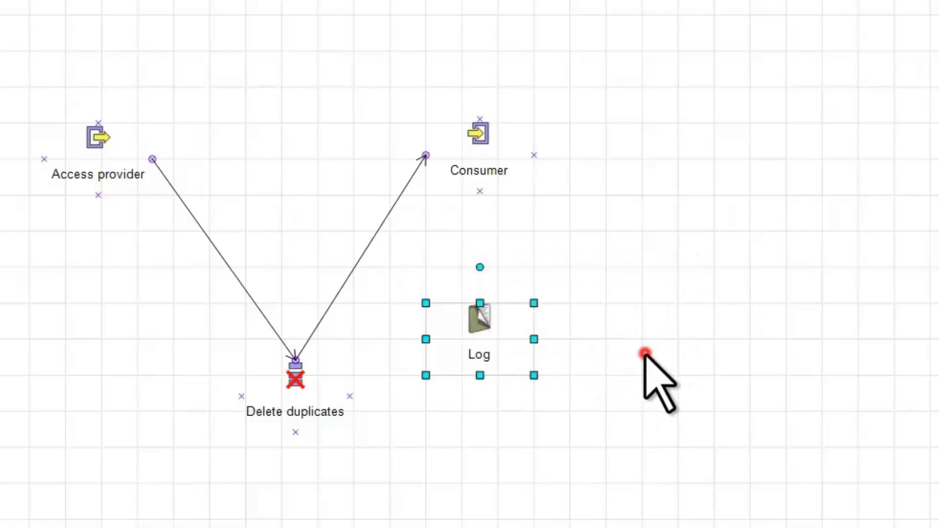
double_click(477, 324)
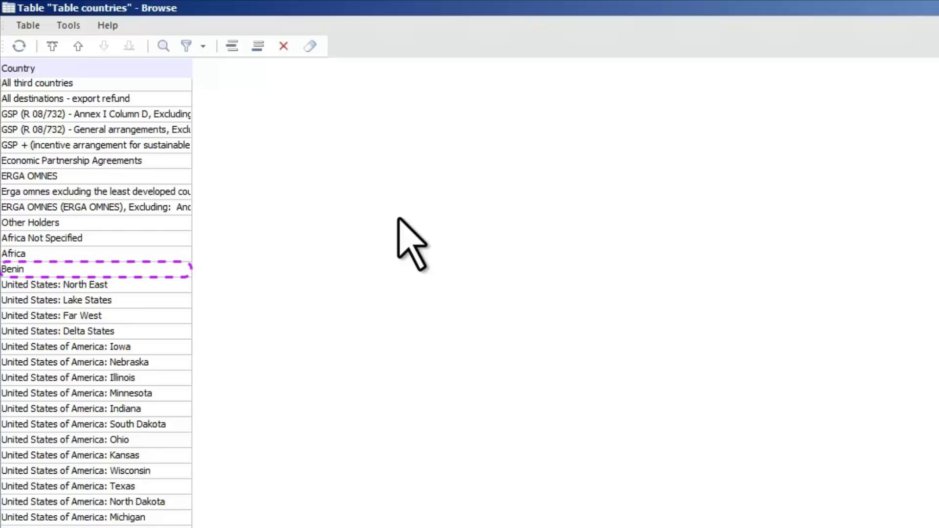
left_click(933, 4)
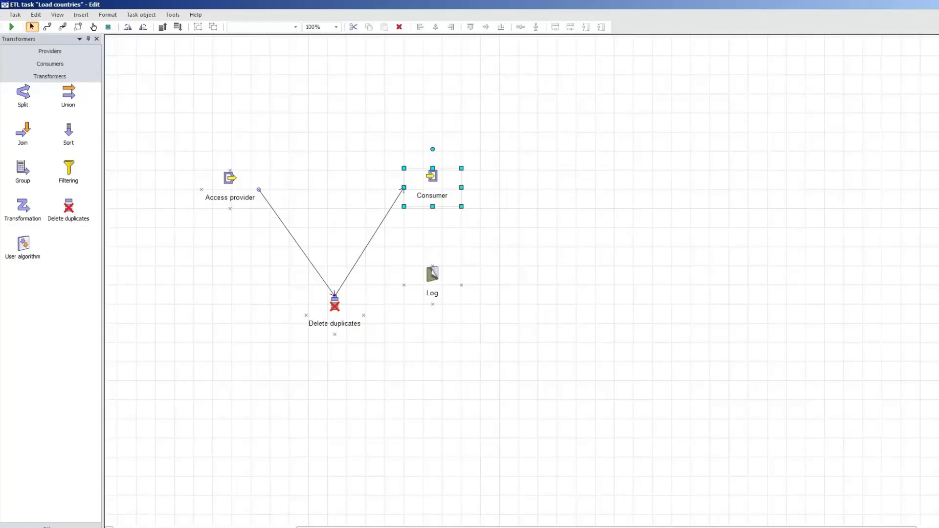